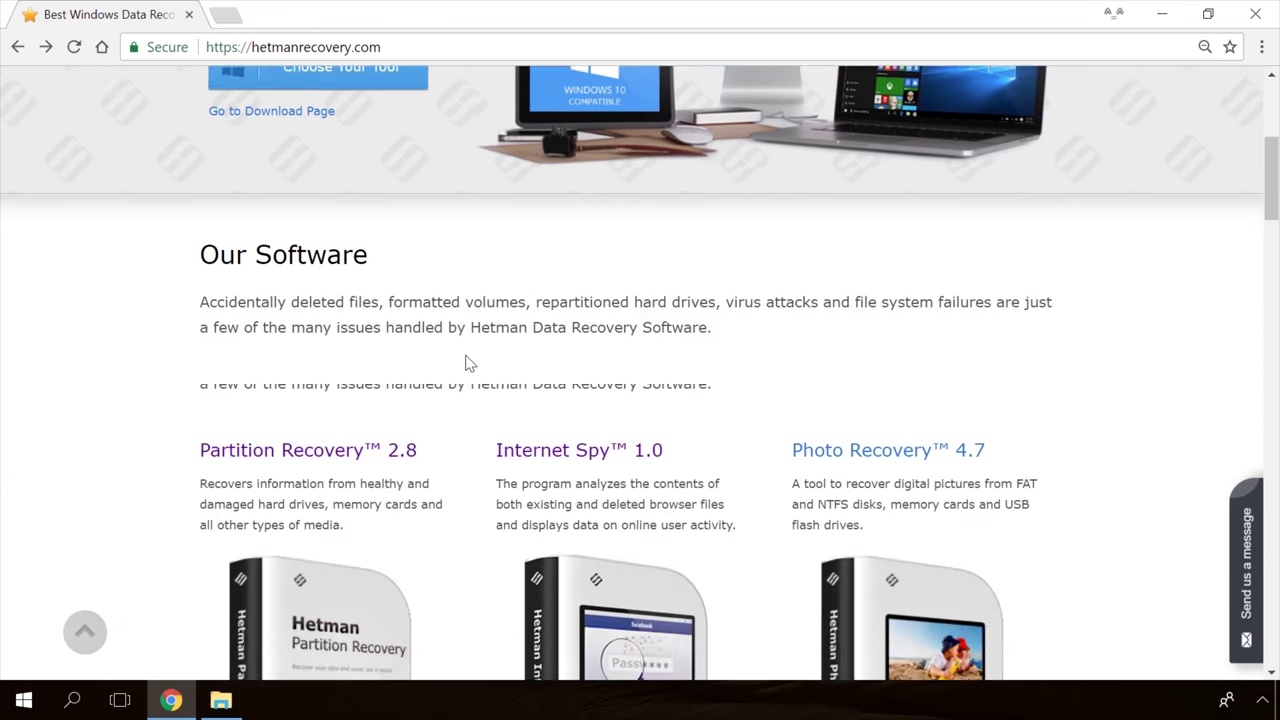
Step: Open the Partition Recovery product page and start downloading hetman_partition_recovery.exe with Free Download
{"action": "scroll", "coordinate": [467, 360], "scroll_direction": "down", "scroll_amount": 5}
{"action": "scroll", "coordinate": [467, 360], "scroll_direction": "down", "scroll_amount": 3}
{"action": "scroll", "coordinate": [467, 360], "scroll_direction": "down", "scroll_amount": 6}
{"action": "scroll", "coordinate": [467, 363], "scroll_direction": "up", "scroll_amount": 5}
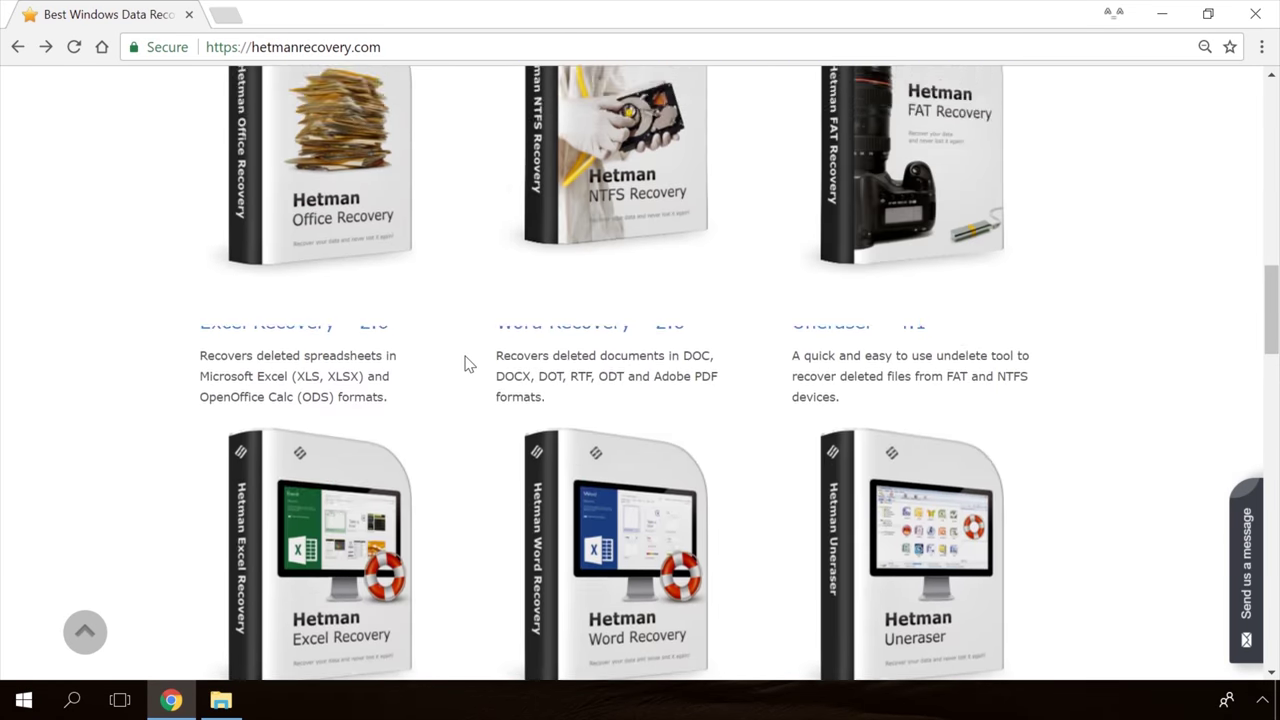
{"action": "scroll", "coordinate": [467, 363], "scroll_direction": "up", "scroll_amount": 7}
{"action": "scroll", "coordinate": [420, 372], "scroll_direction": "up", "scroll_amount": 3}
{"action": "left_click", "coordinate": [352, 400]}
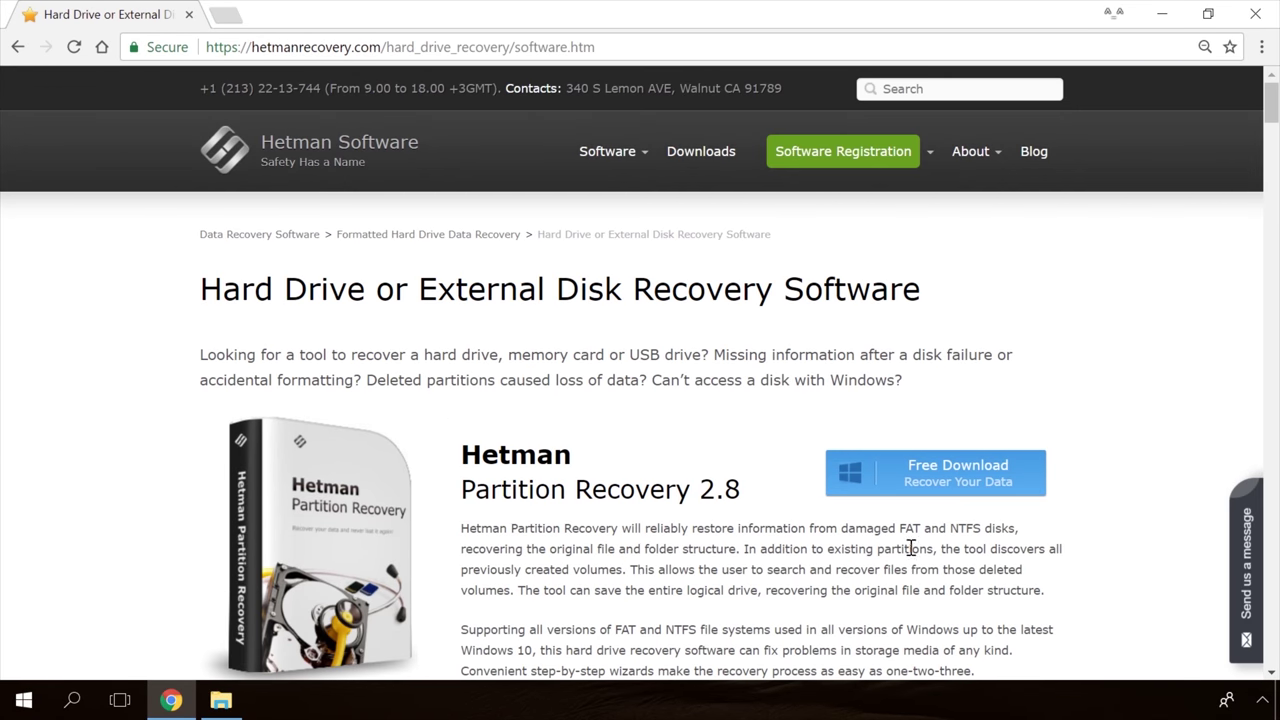
{"action": "left_click", "coordinate": [922, 478]}
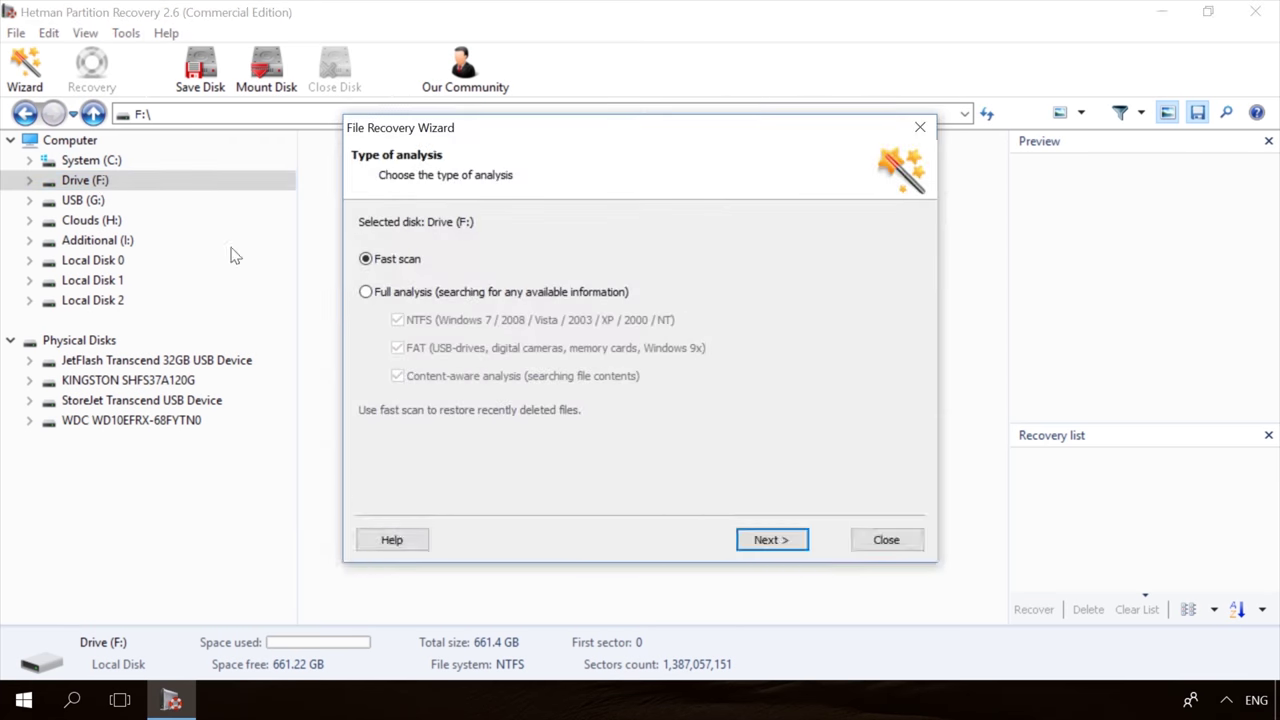
Step: Fast-scan drive F:, recover the deleted video 856071704.mp4, and finish the recovery wizard
{"action": "left_click", "coordinate": [800, 543]}
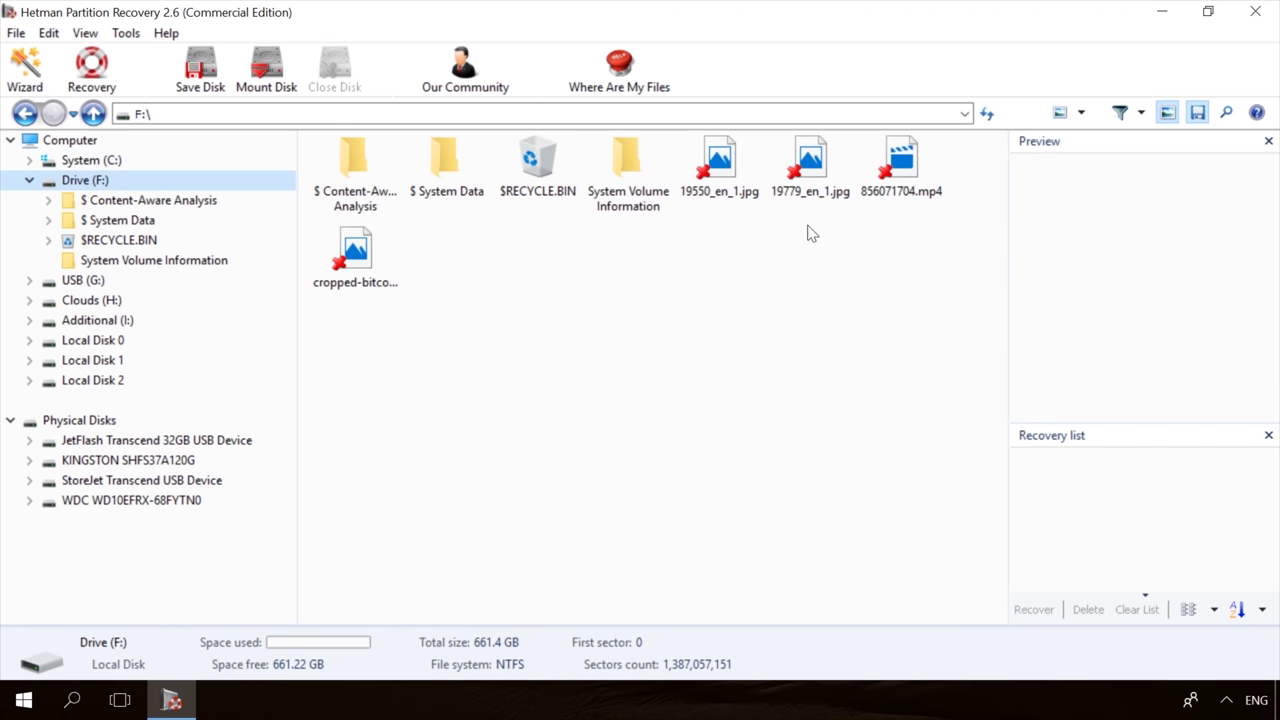
{"action": "left_click", "coordinate": [810, 165]}
{"action": "left_click", "coordinate": [915, 162]}
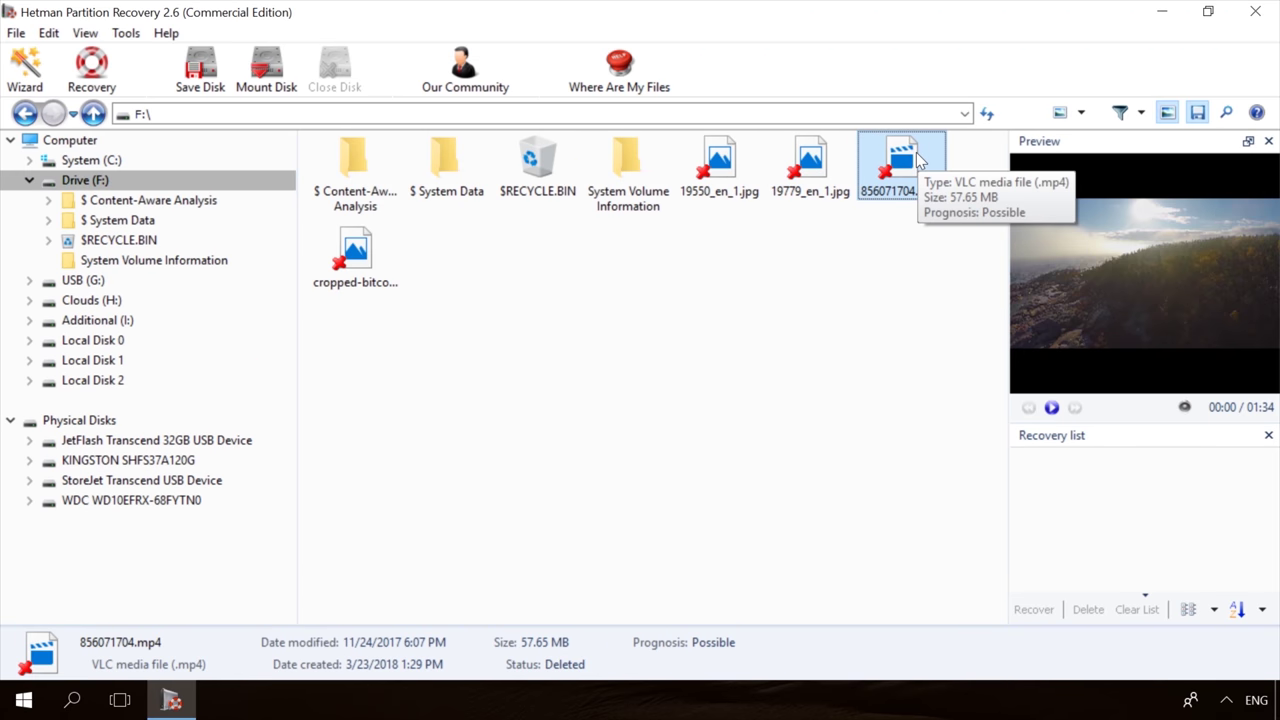
{"action": "left_click", "coordinate": [96, 68]}
{"action": "left_click", "coordinate": [759, 543]}
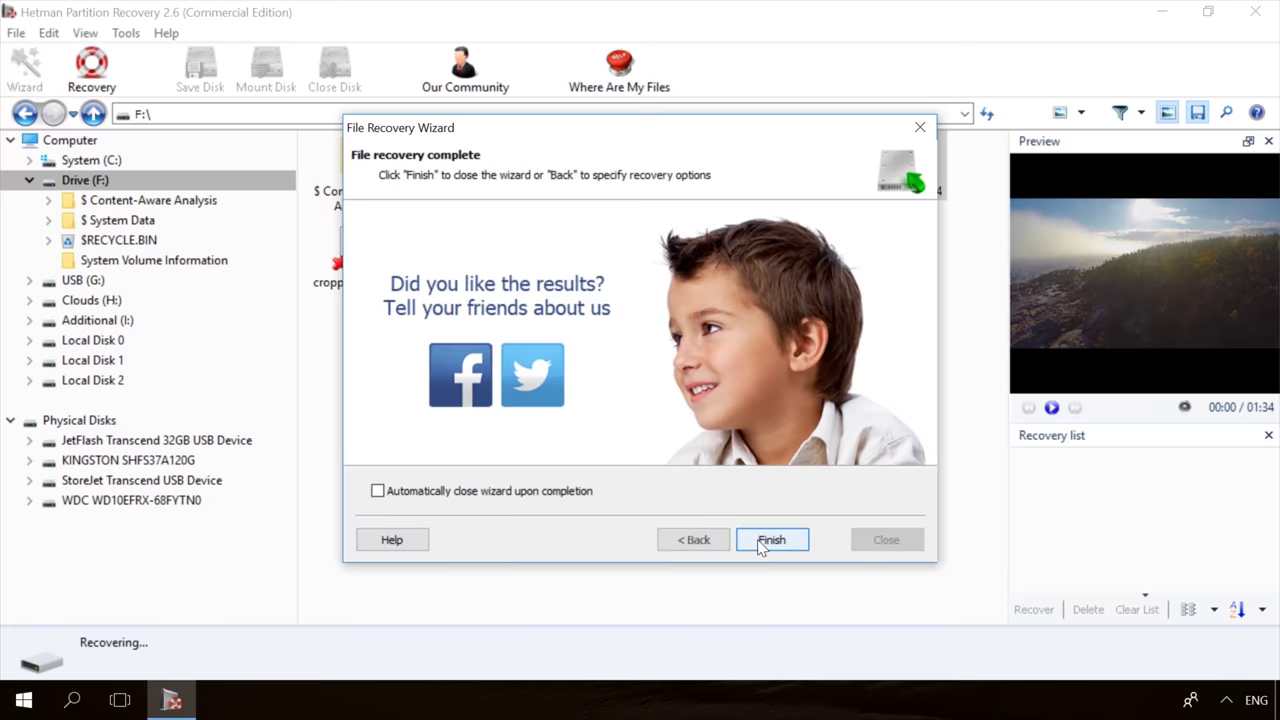
Step: Browse the Hetman blog and open the 'Windows Detected a Hard Disk Problem' article
{"action": "scroll", "coordinate": [760, 270], "scroll_direction": "down", "scroll_amount": 4}
{"action": "scroll", "coordinate": [760, 270], "scroll_direction": "down", "scroll_amount": 5}
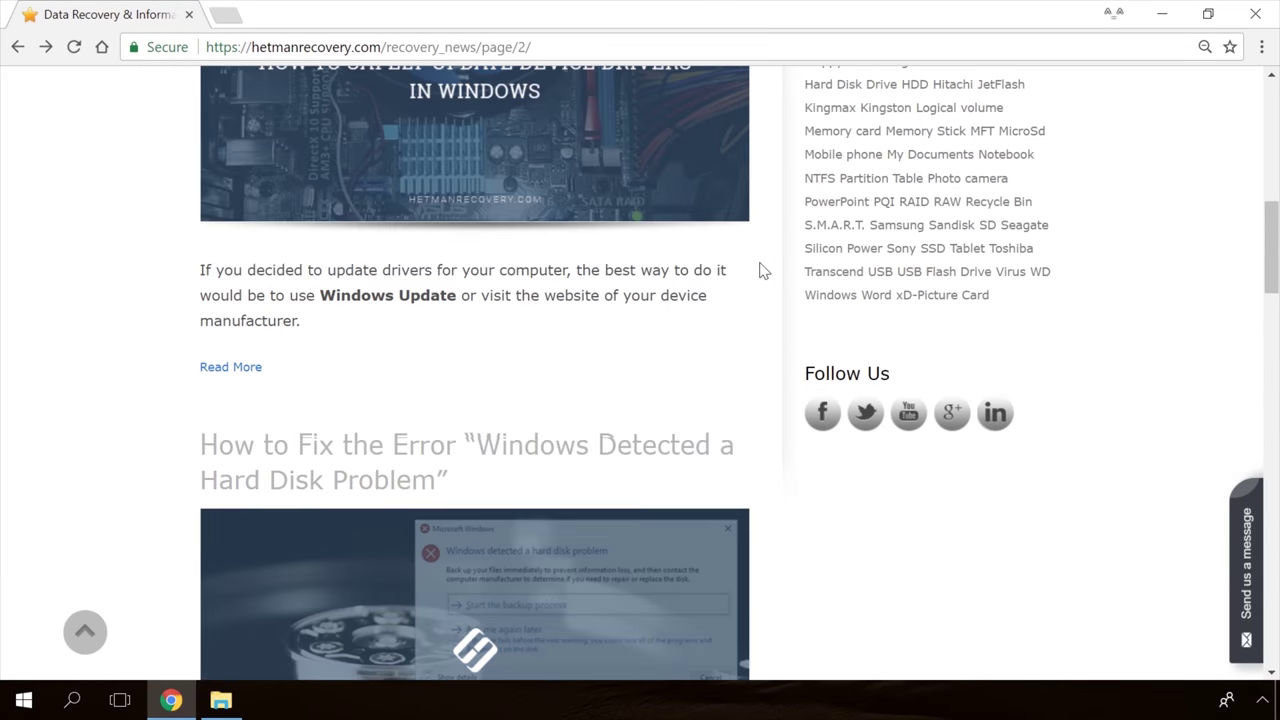
{"action": "scroll", "coordinate": [760, 270], "scroll_direction": "down", "scroll_amount": 4}
{"action": "scroll", "coordinate": [760, 270], "scroll_direction": "down", "scroll_amount": 5}
{"action": "scroll", "coordinate": [760, 270], "scroll_direction": "down", "scroll_amount": 5}
{"action": "scroll", "coordinate": [760, 270], "scroll_direction": "down", "scroll_amount": 3}
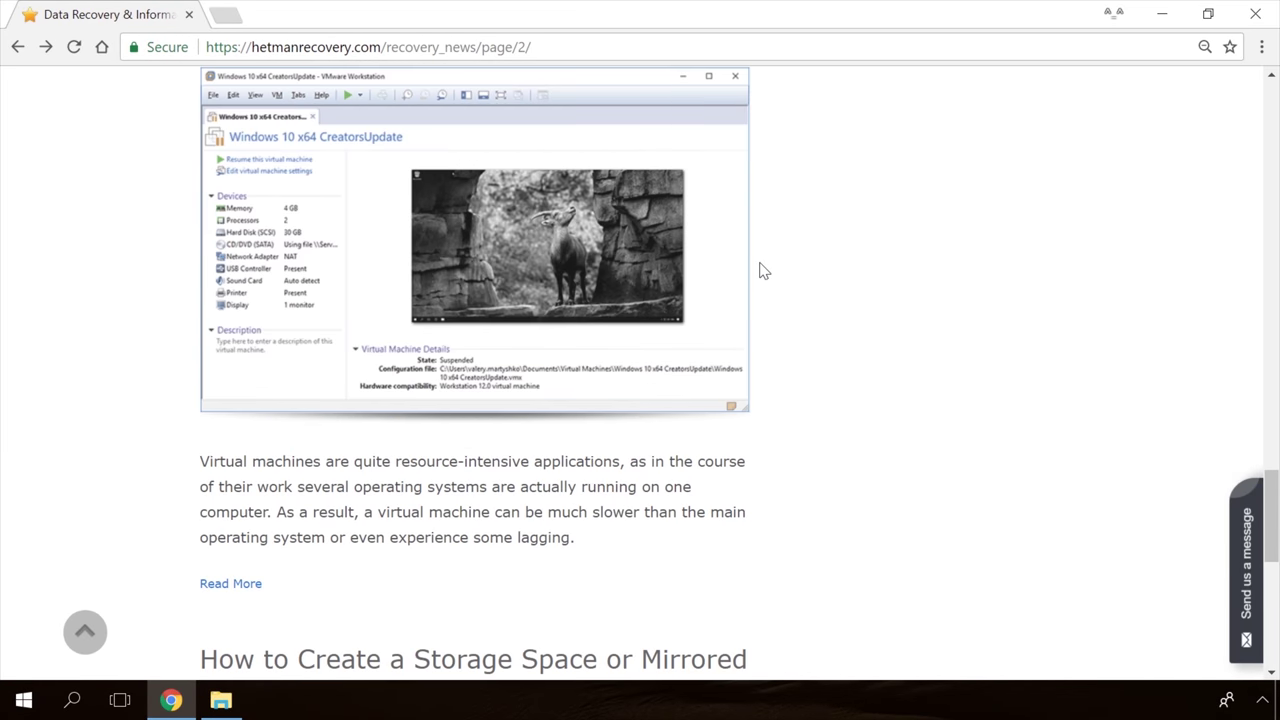
{"action": "scroll", "coordinate": [760, 270], "scroll_direction": "down", "scroll_amount": 4}
{"action": "scroll", "coordinate": [760, 270], "scroll_direction": "up", "scroll_amount": 5}
{"action": "scroll", "coordinate": [760, 270], "scroll_direction": "up", "scroll_amount": 5}
{"action": "scroll", "coordinate": [760, 270], "scroll_direction": "up", "scroll_amount": 6}
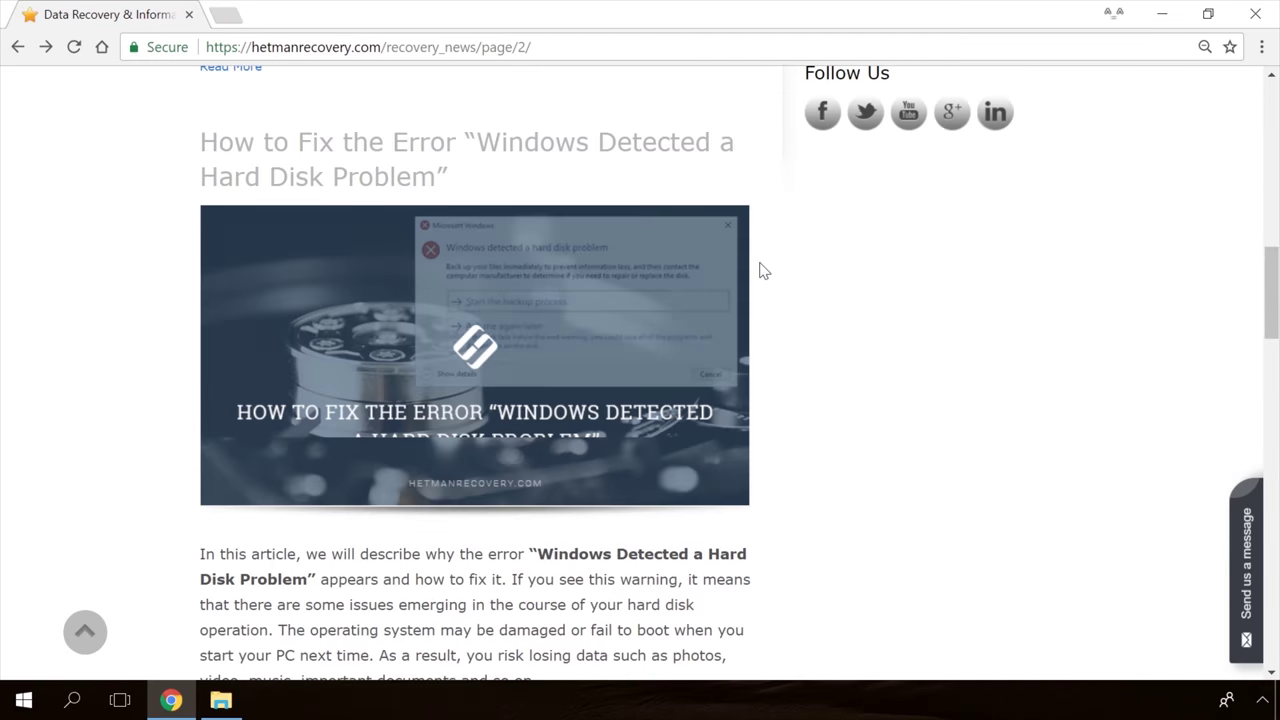
{"action": "scroll", "coordinate": [600, 320], "scroll_direction": "up", "scroll_amount": 1}
{"action": "left_click", "coordinate": [486, 360]}
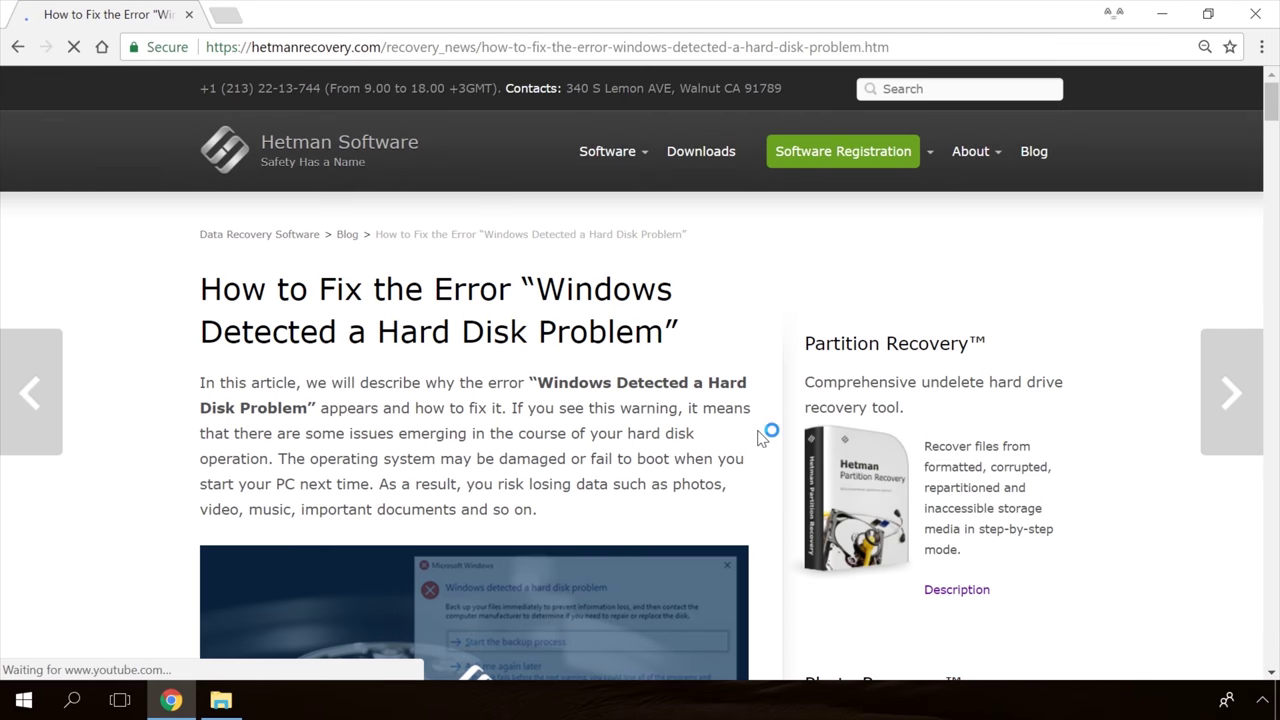
Step: Scroll the article down to Solution 1 (sfc /scannow) and open the site's chat form
{"action": "scroll", "coordinate": [760, 435], "scroll_direction": "down", "scroll_amount": 5}
{"action": "scroll", "coordinate": [760, 435], "scroll_direction": "down", "scroll_amount": 6}
{"action": "scroll", "coordinate": [760, 435], "scroll_direction": "down", "scroll_amount": 6}
{"action": "scroll", "coordinate": [760, 435], "scroll_direction": "down", "scroll_amount": 5}
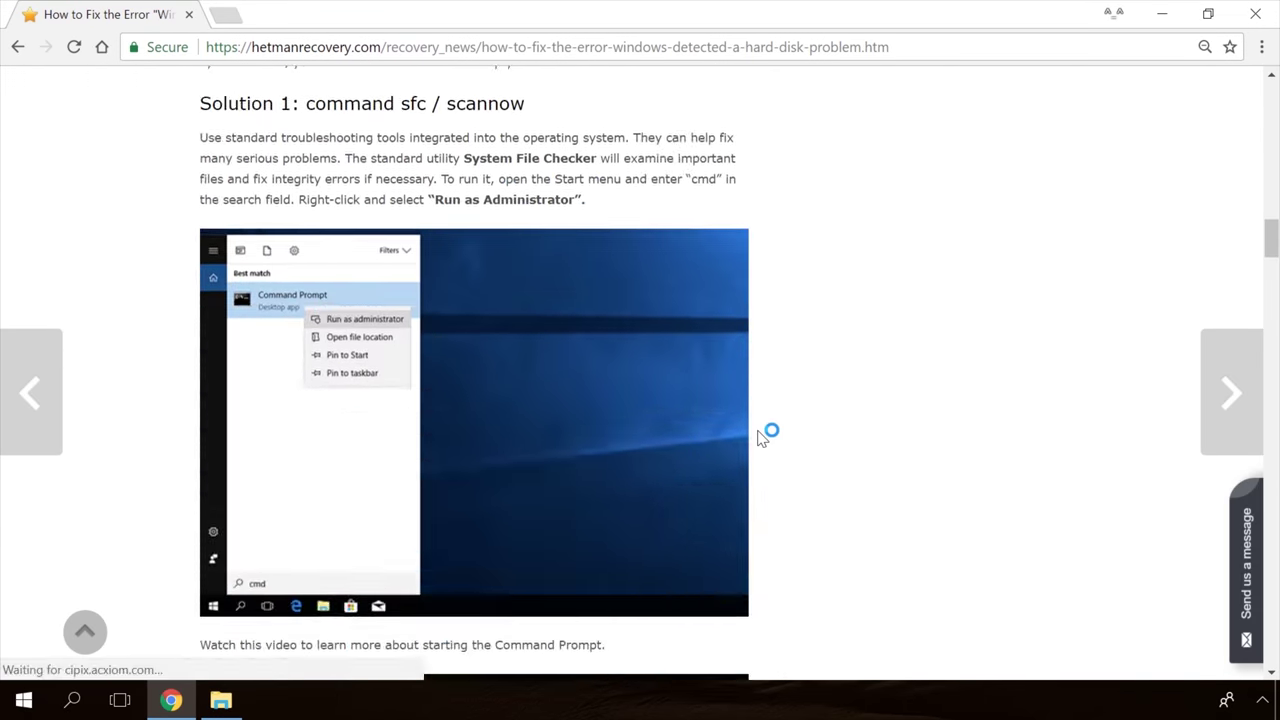
{"action": "scroll", "coordinate": [760, 435], "scroll_direction": "down", "scroll_amount": 7}
{"action": "scroll", "coordinate": [760, 435], "scroll_direction": "up", "scroll_amount": 2}
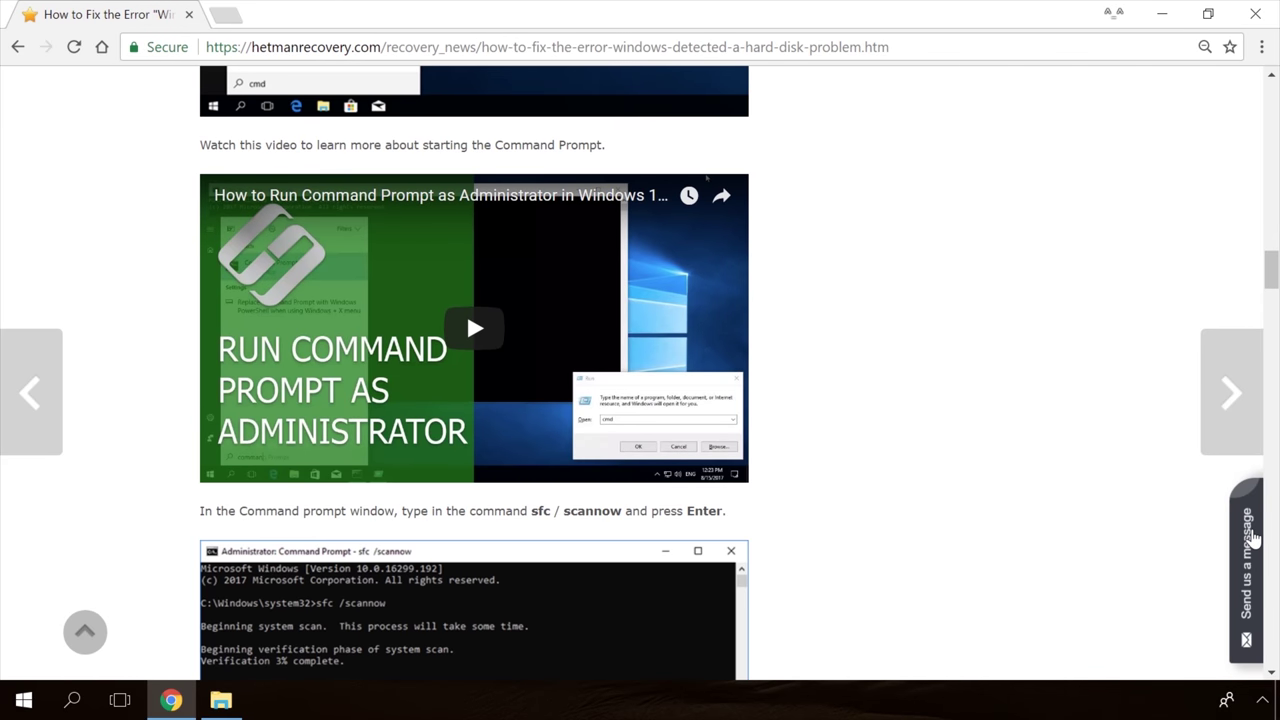
{"action": "left_click", "coordinate": [1253, 540]}
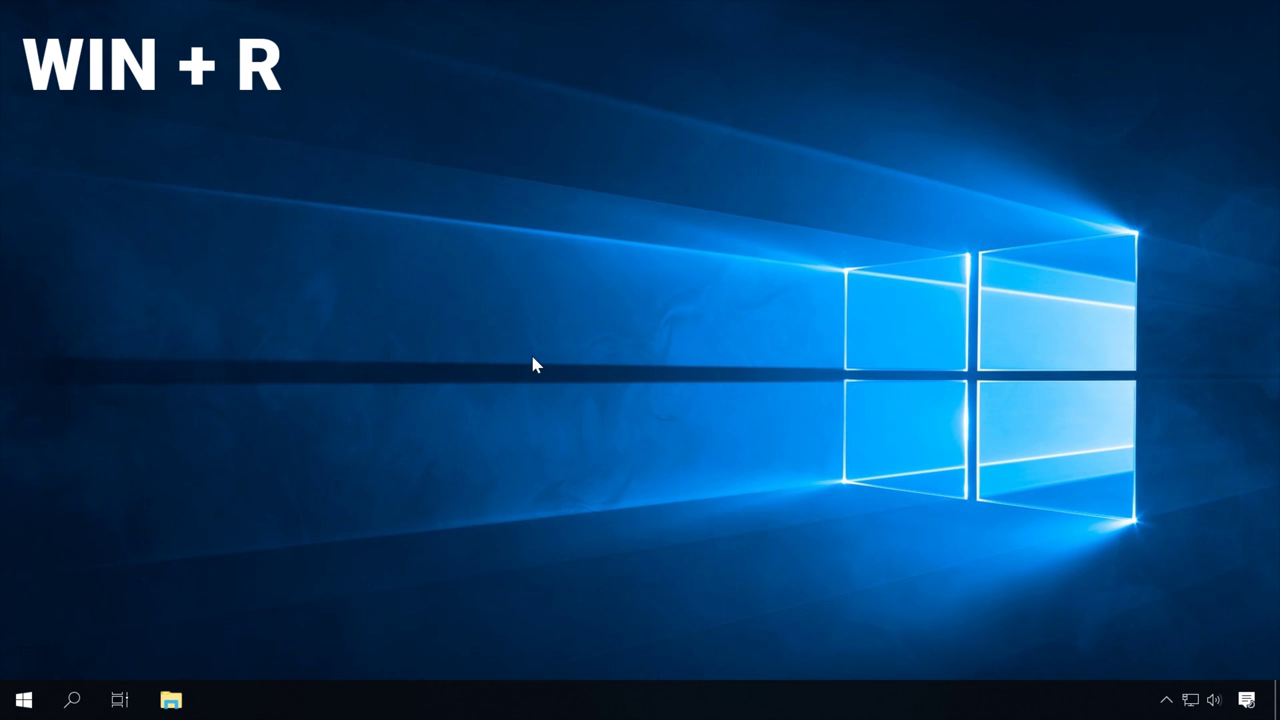
Step: Launch the Local Group Policy Editor with gpedit.msc from the Run prompt
{"action": "key", "text": "super+r"}
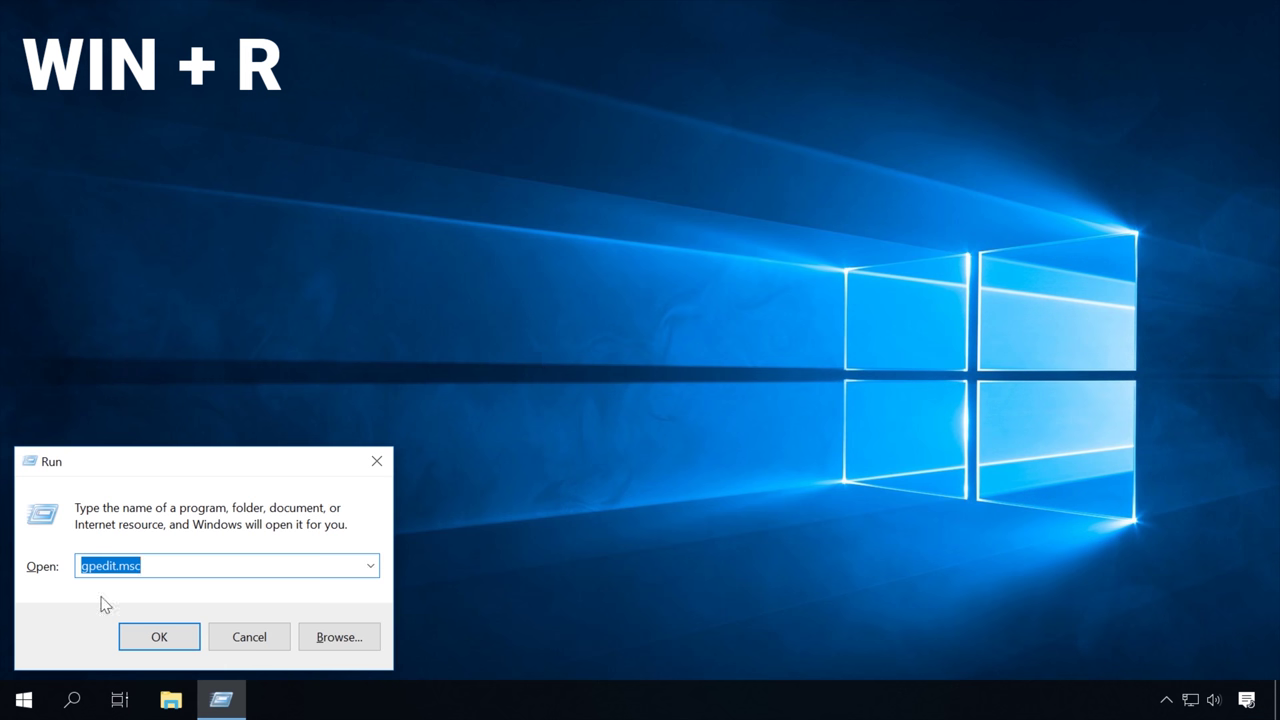
{"action": "left_click", "coordinate": [150, 628]}
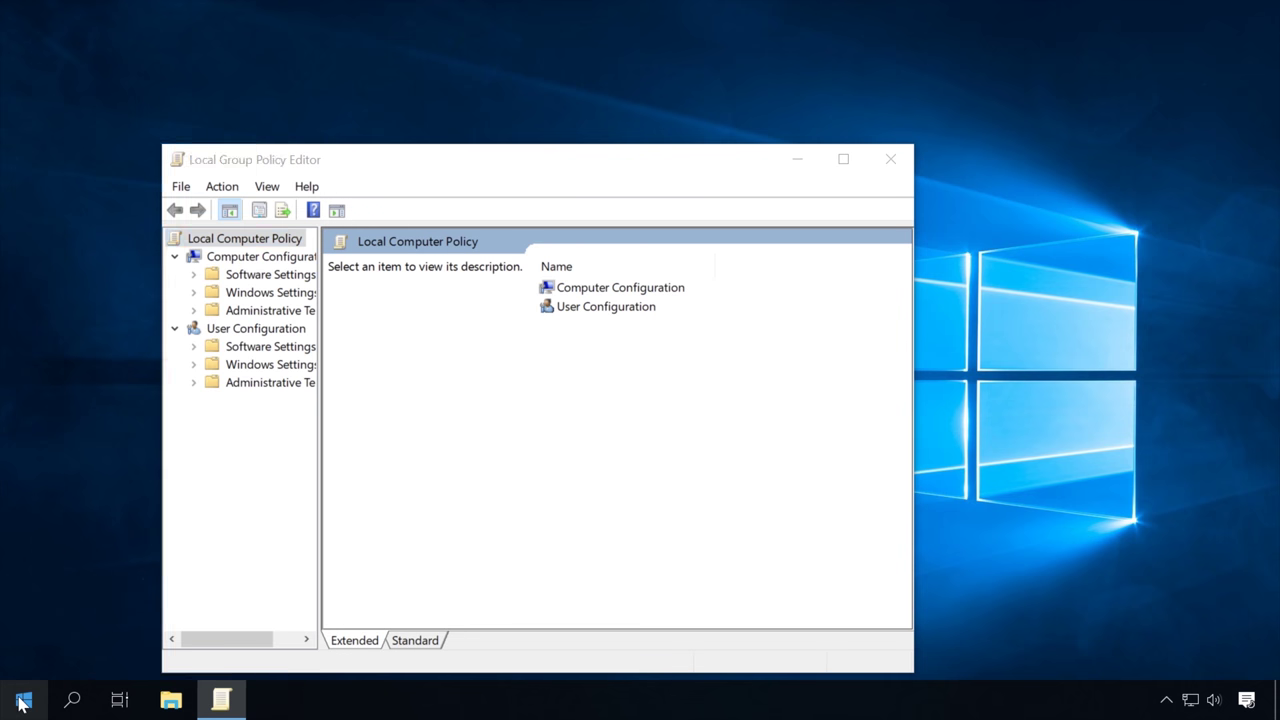
{"action": "right_click", "coordinate": [22, 700]}
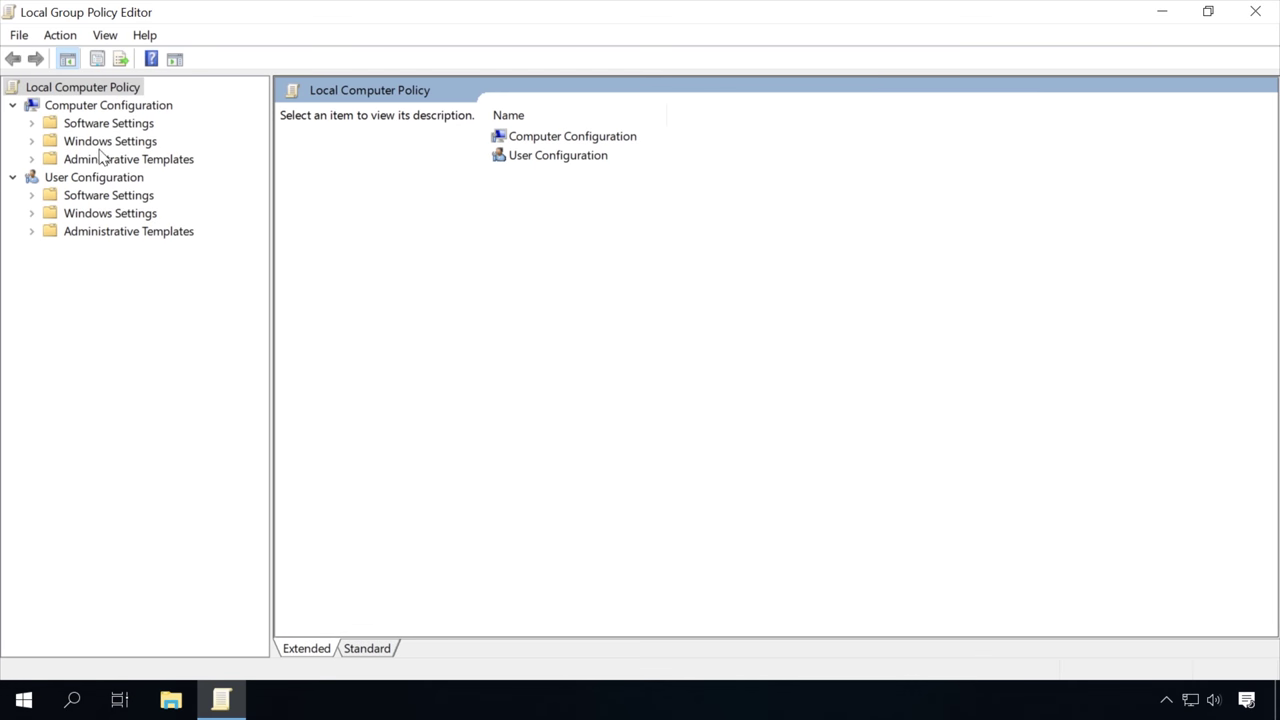
Step: Enable 'Do not display the lock screen' under Administrative Templates > Control Panel > Personalization
{"action": "double_click", "coordinate": [100, 159]}
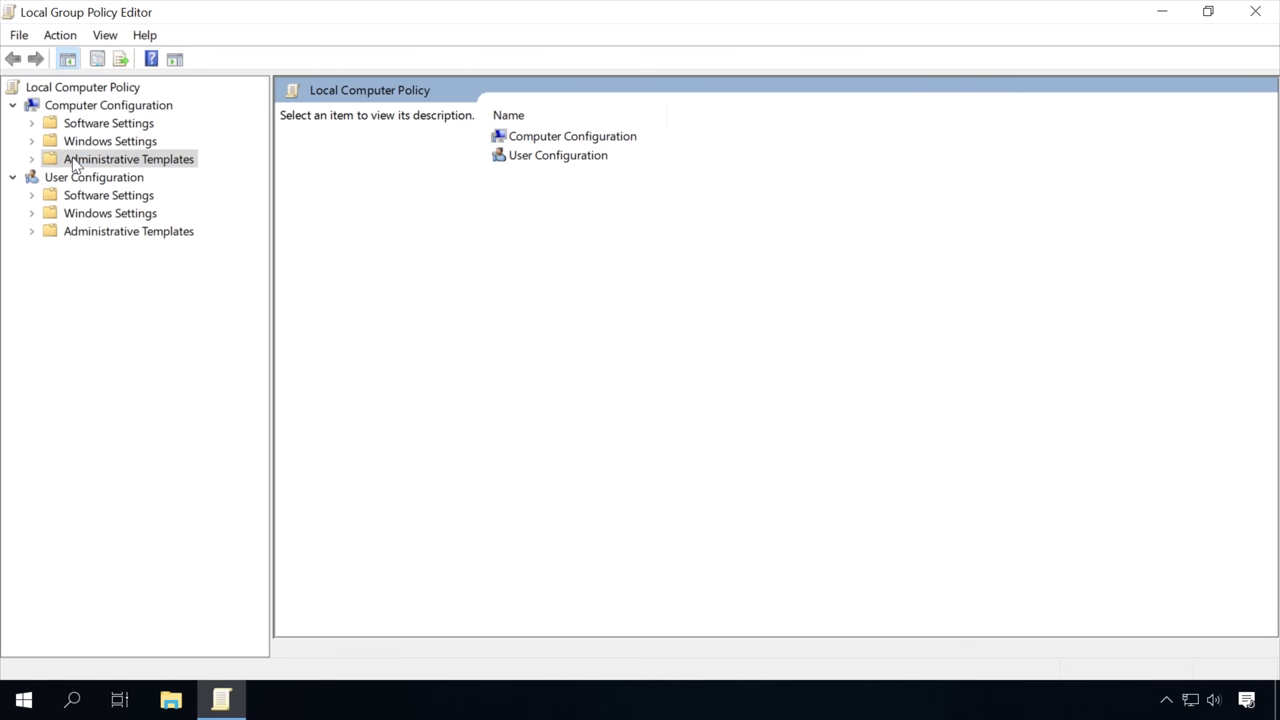
{"action": "left_click", "coordinate": [93, 180]}
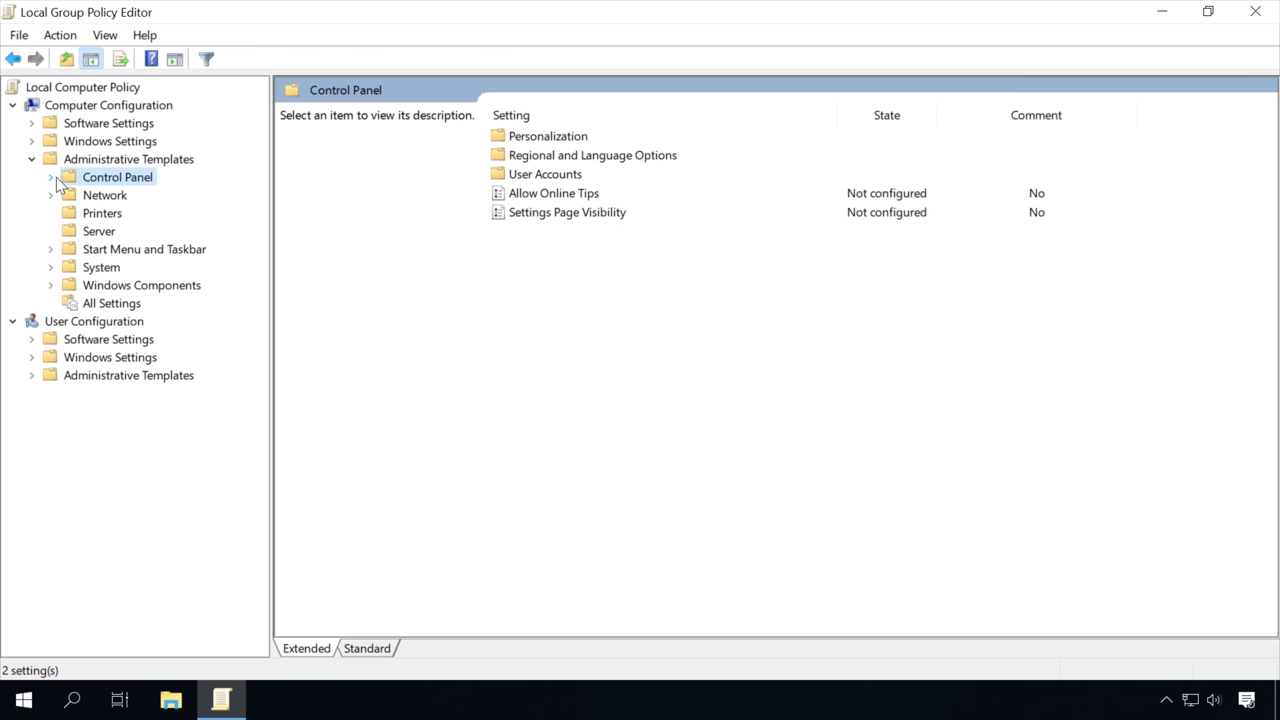
{"action": "left_click", "coordinate": [51, 177]}
{"action": "left_click", "coordinate": [117, 197]}
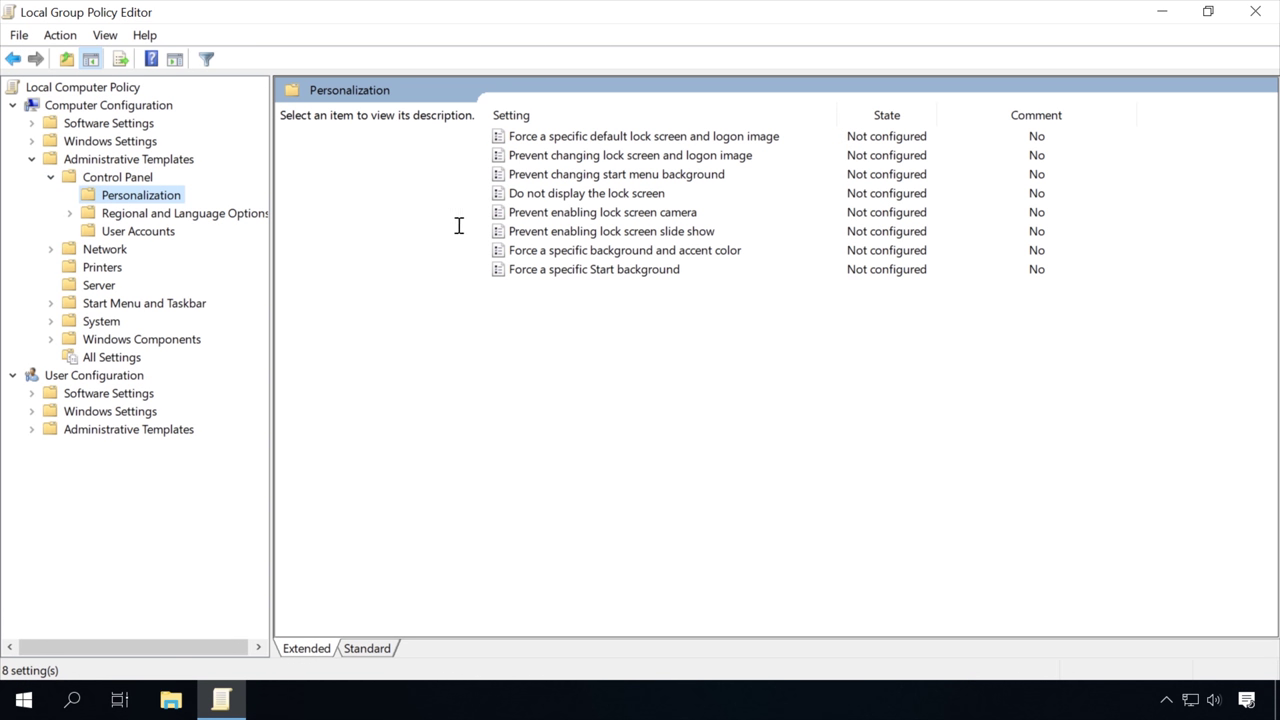
{"action": "left_click", "coordinate": [565, 195]}
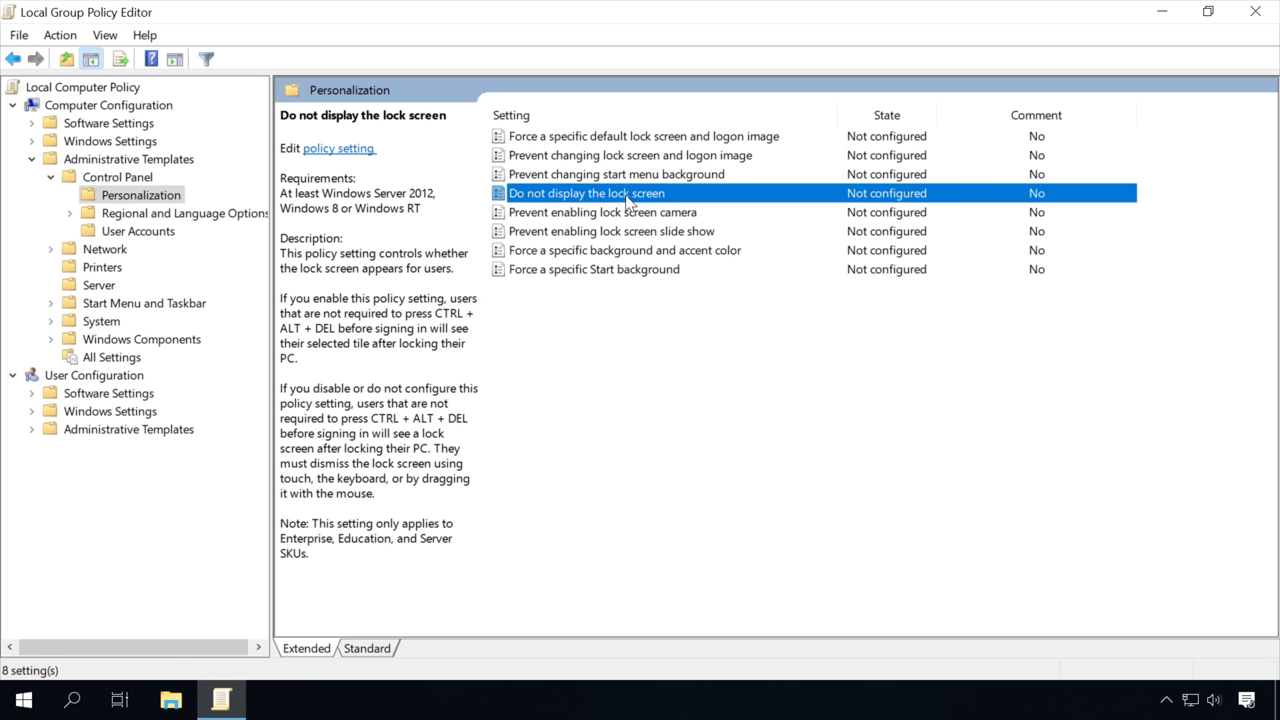
{"action": "double_click", "coordinate": [628, 200]}
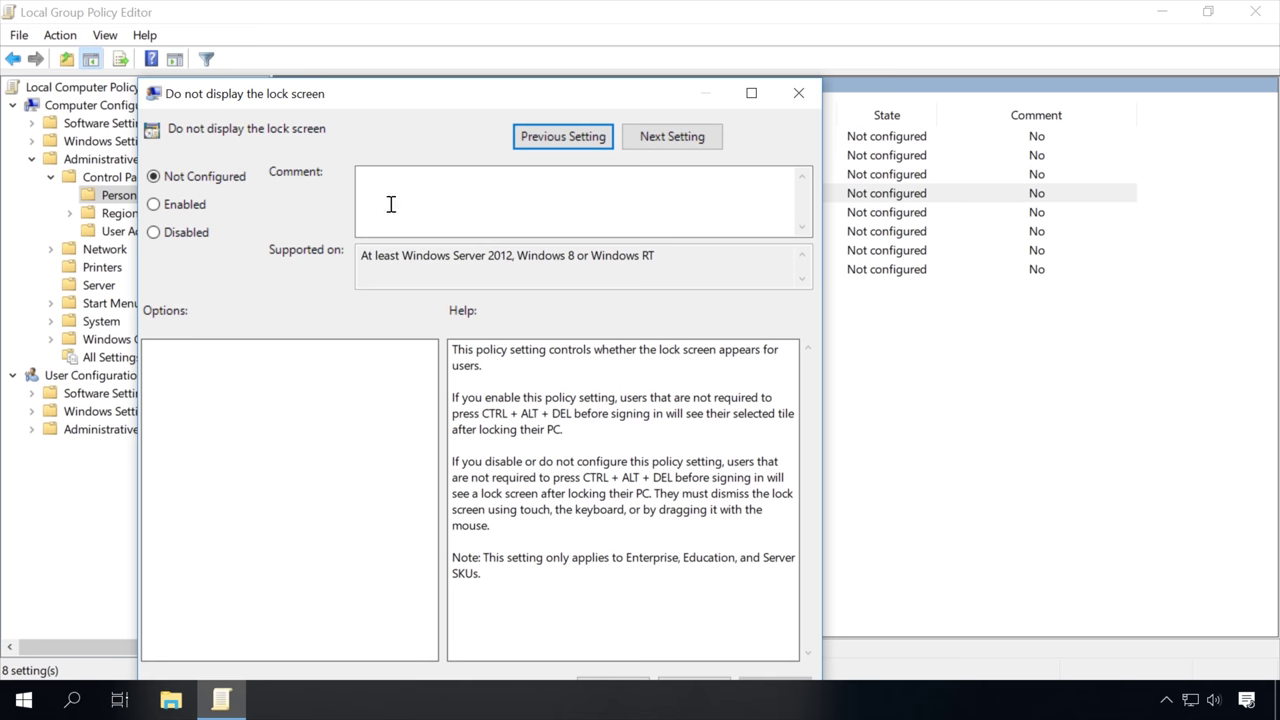
{"action": "left_click_drag", "start_coordinate": [297, 94], "coordinate": [273, 44]}
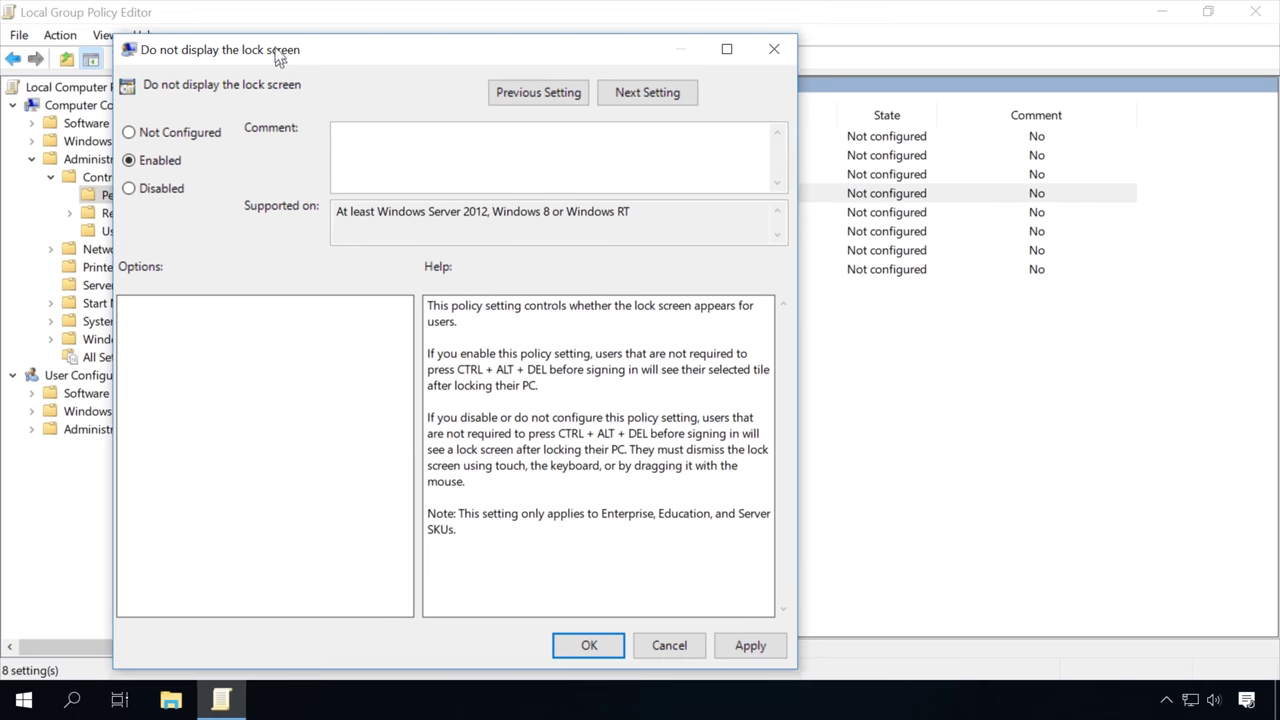
{"action": "left_click", "coordinate": [590, 640]}
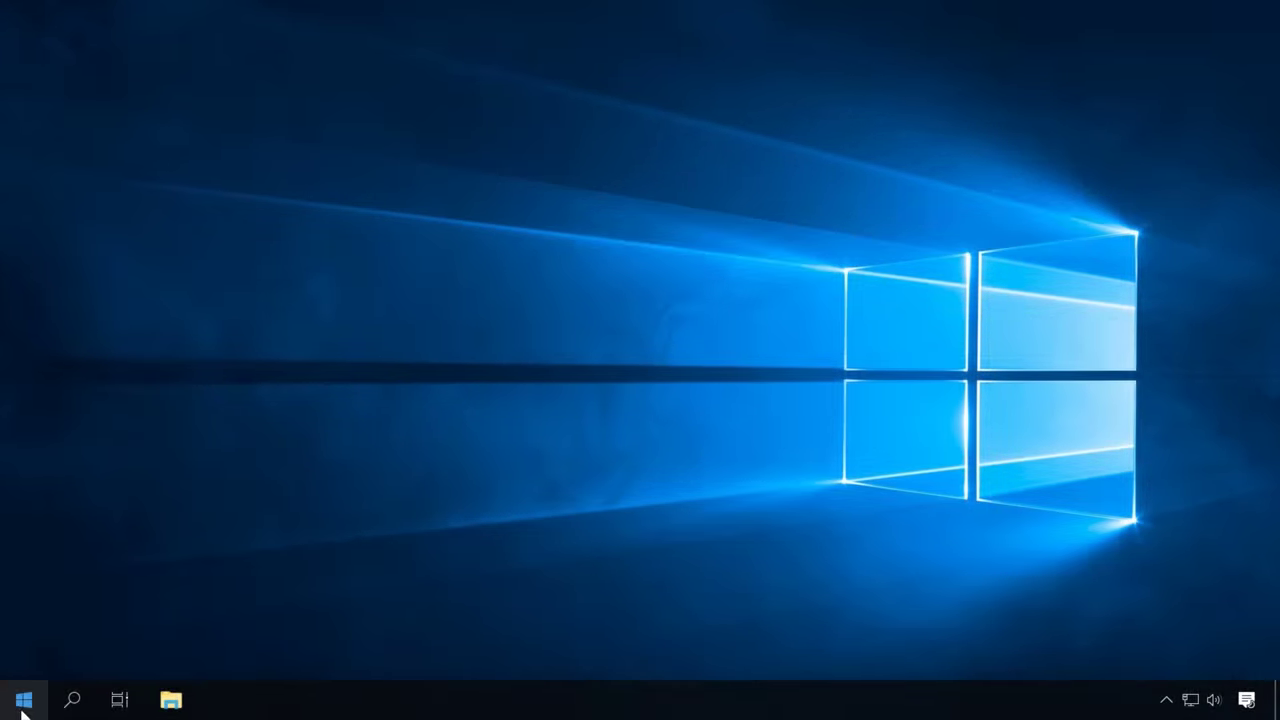
Step: Launch Registry Editor via regedit from Run, granting administrator permission
{"action": "right_click", "coordinate": [23, 706]}
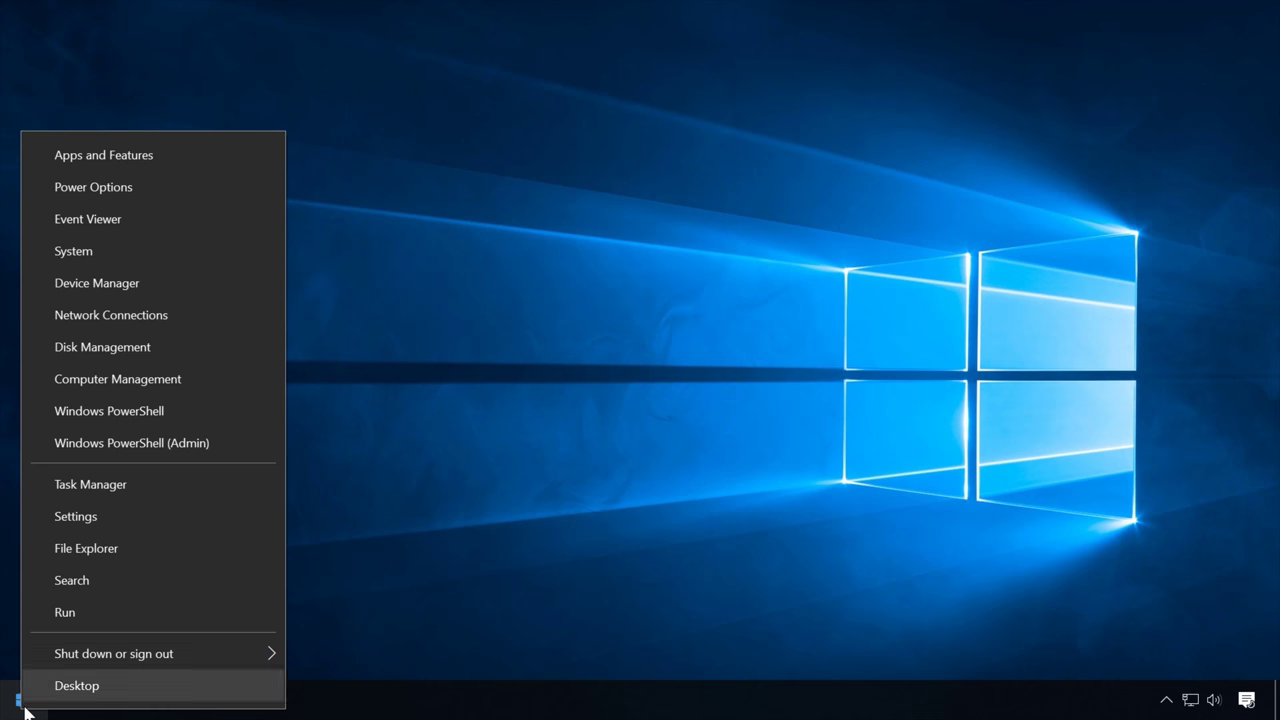
{"action": "left_click", "coordinate": [64, 612]}
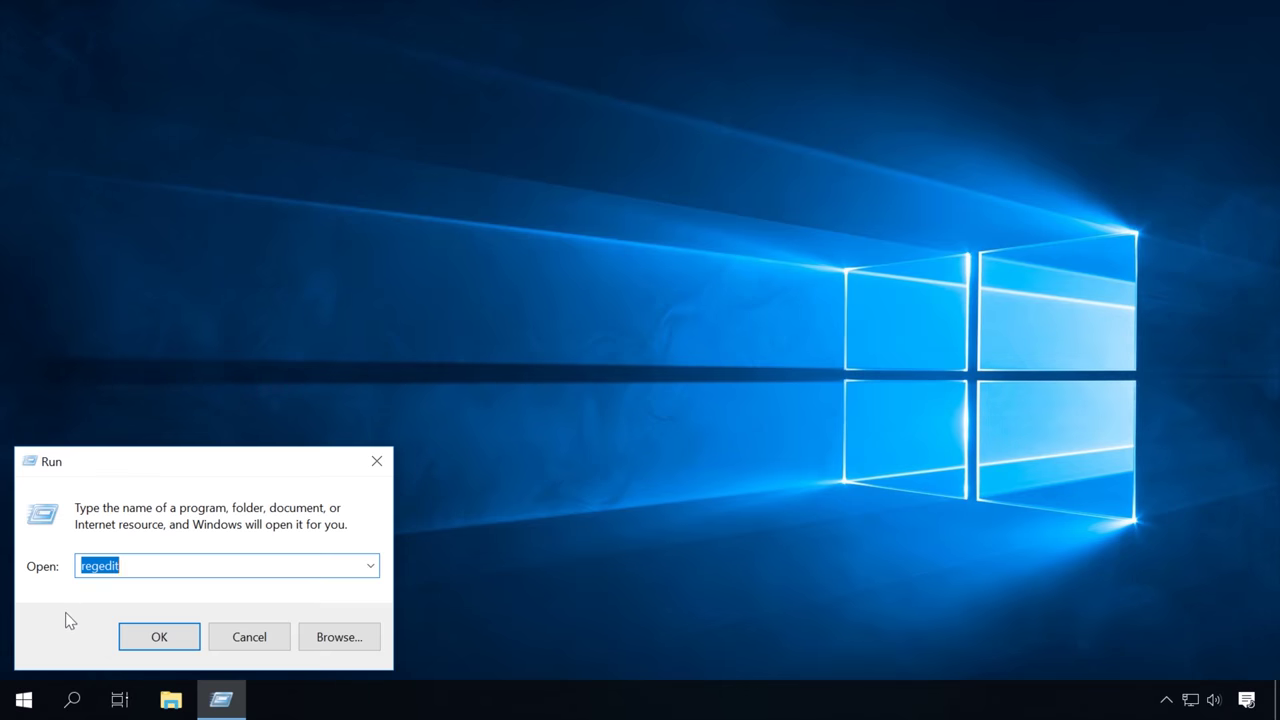
{"action": "left_click", "coordinate": [155, 636]}
{"action": "left_click", "coordinate": [480, 472]}
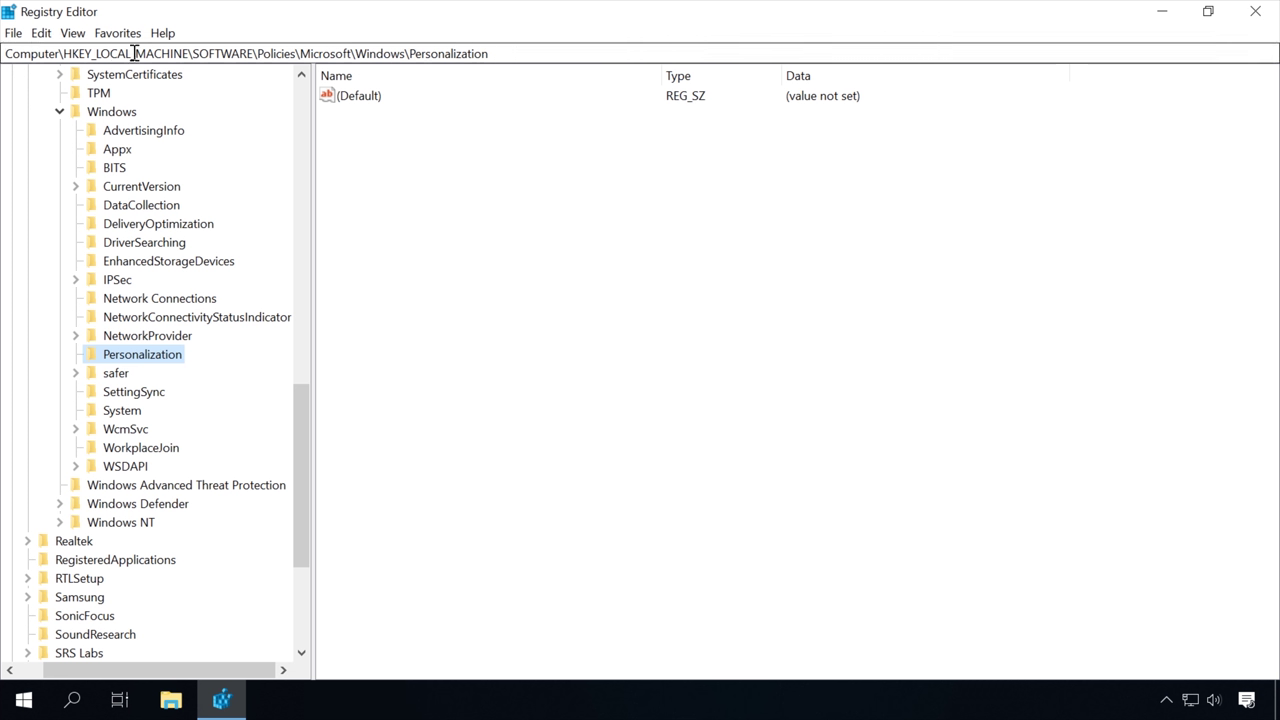
Step: Create a NoLockScreen DWORD under Policies\Microsoft\Windows and set its data to 1
{"action": "right_click", "coordinate": [116, 112]}
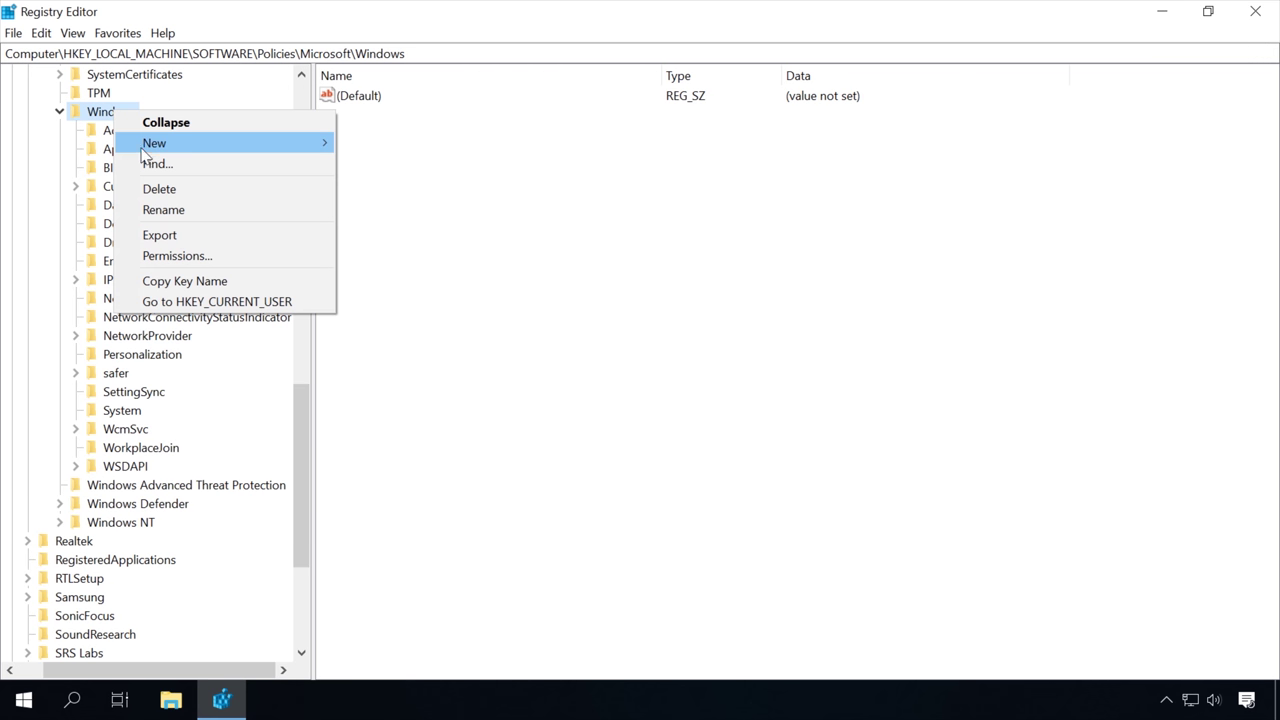
{"action": "mouse_move", "coordinate": [155, 143]}
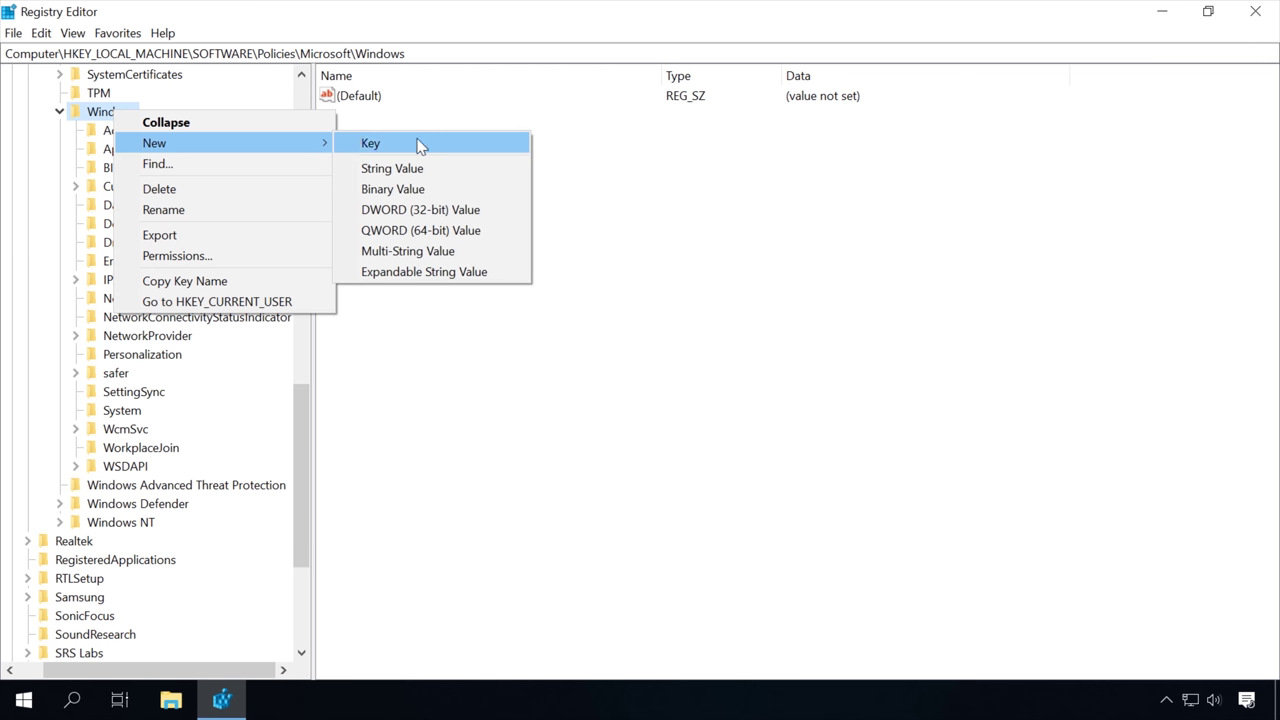
{"action": "left_click", "coordinate": [594, 150]}
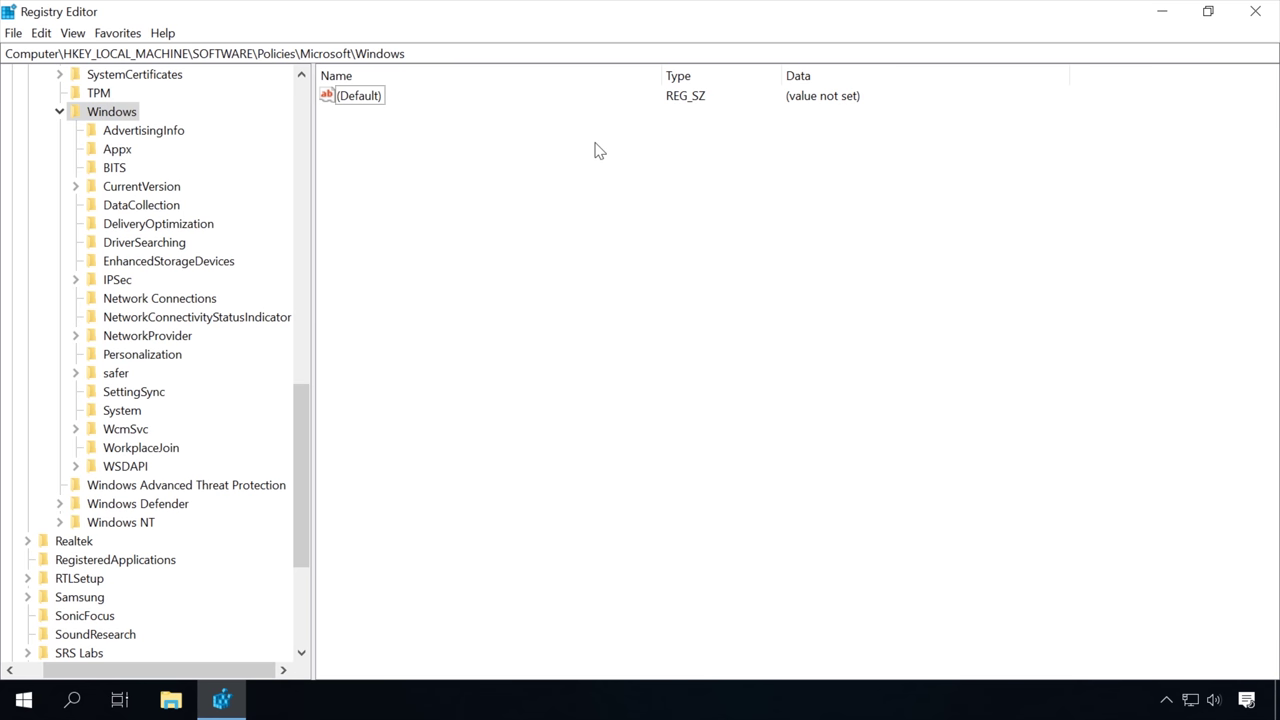
{"action": "mouse_move", "coordinate": [643, 155]}
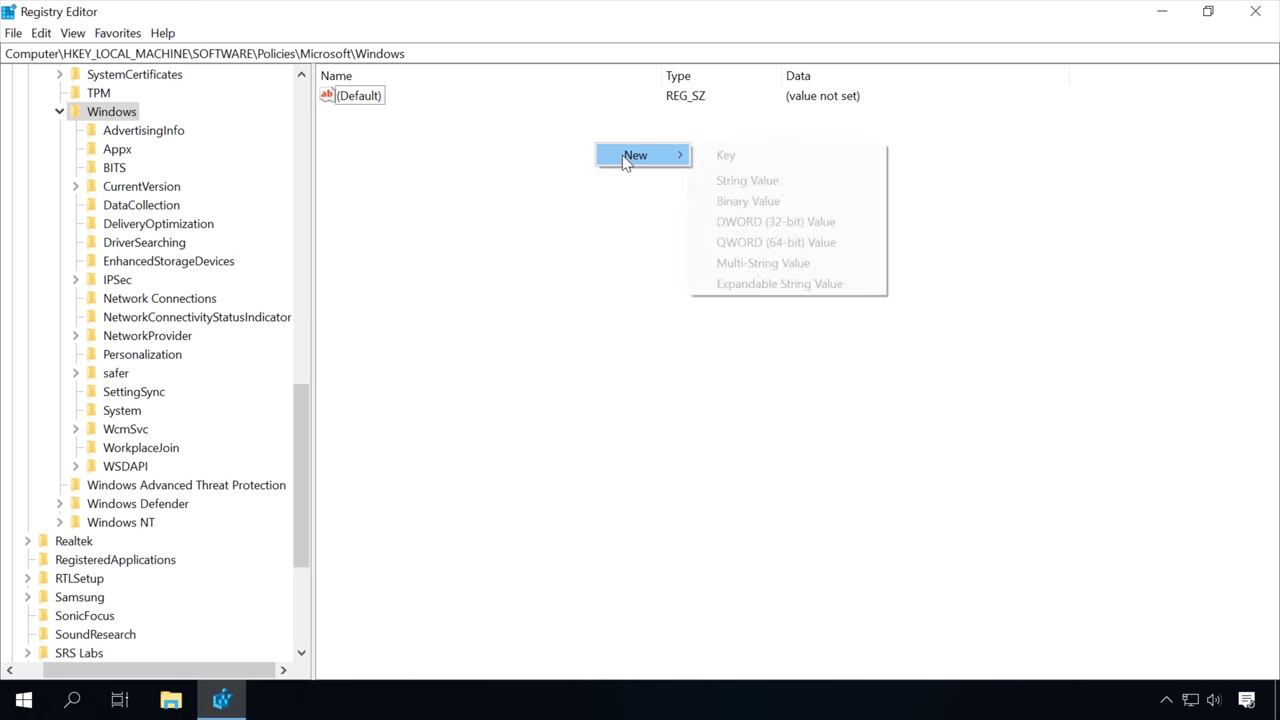
{"action": "left_click", "coordinate": [796, 222]}
{"action": "type", "text": "NoLockScreen"}
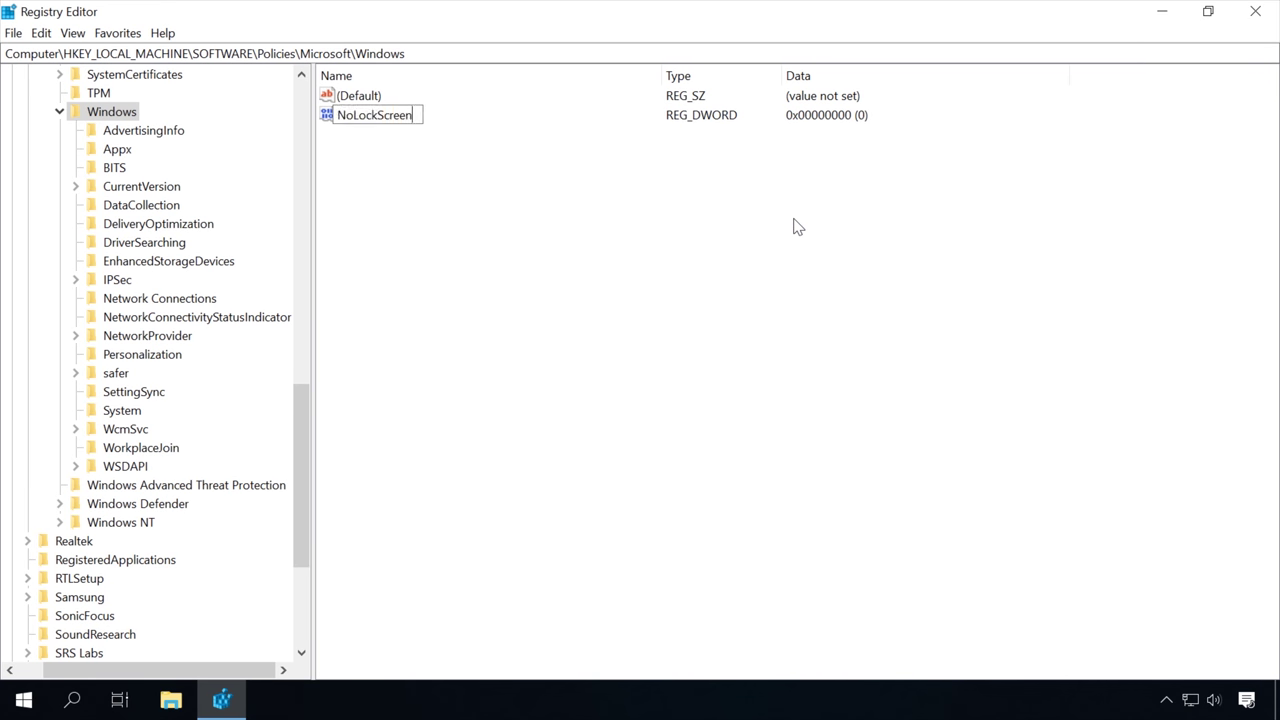
{"action": "double_click", "coordinate": [398, 118]}
{"action": "type", "text": "1"}
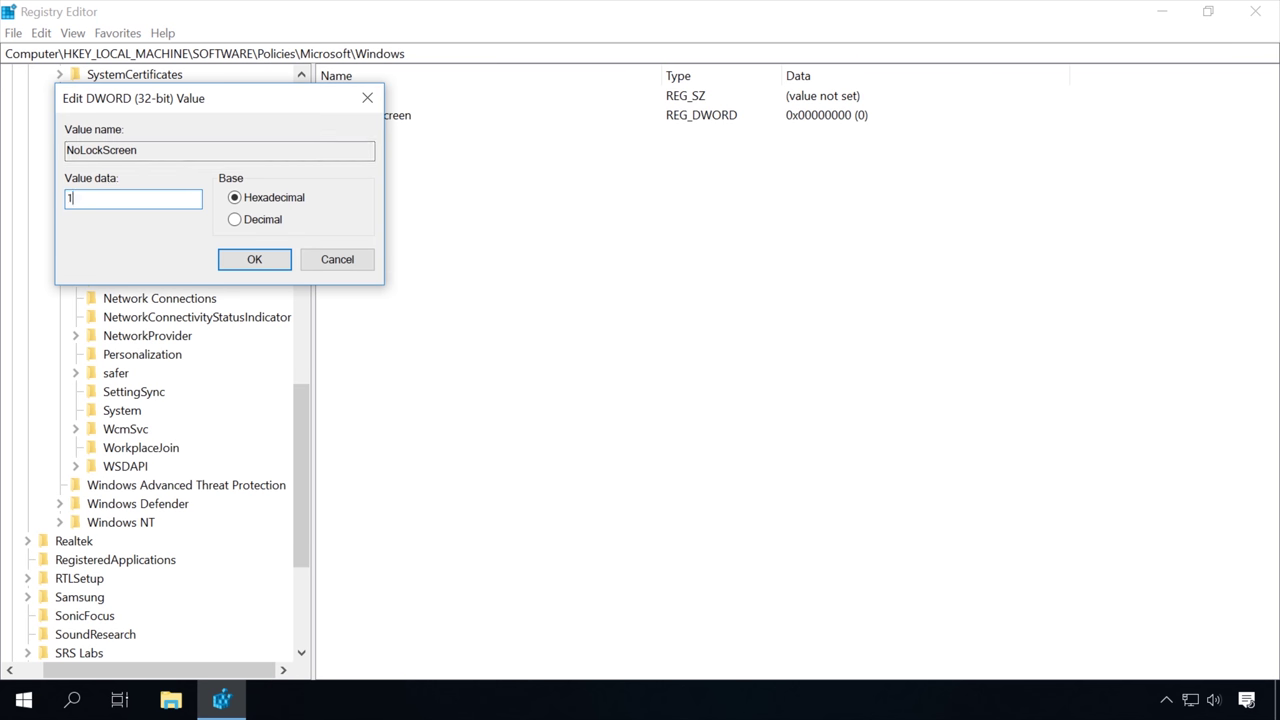
{"action": "left_click", "coordinate": [255, 261]}
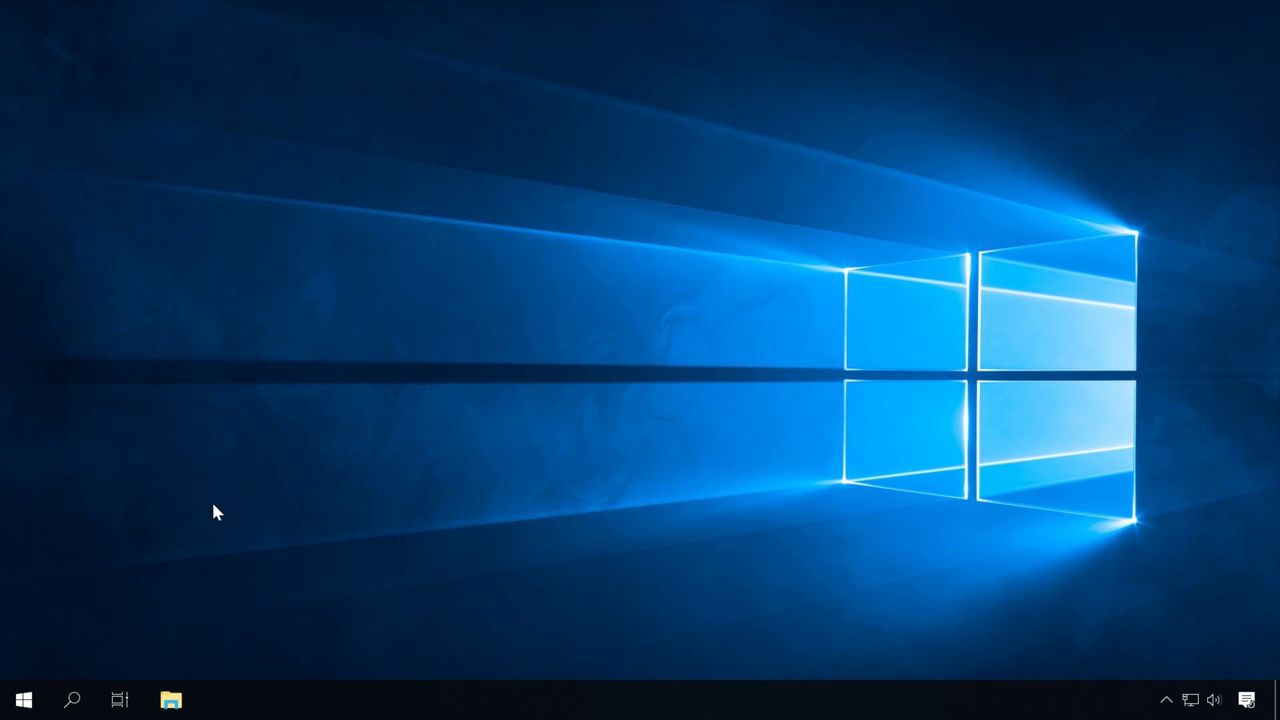
Step: Open Settings' Personalization page from the Start menu, then close Settings
{"action": "left_click", "coordinate": [24, 699]}
{"action": "left_click", "coordinate": [23, 608]}
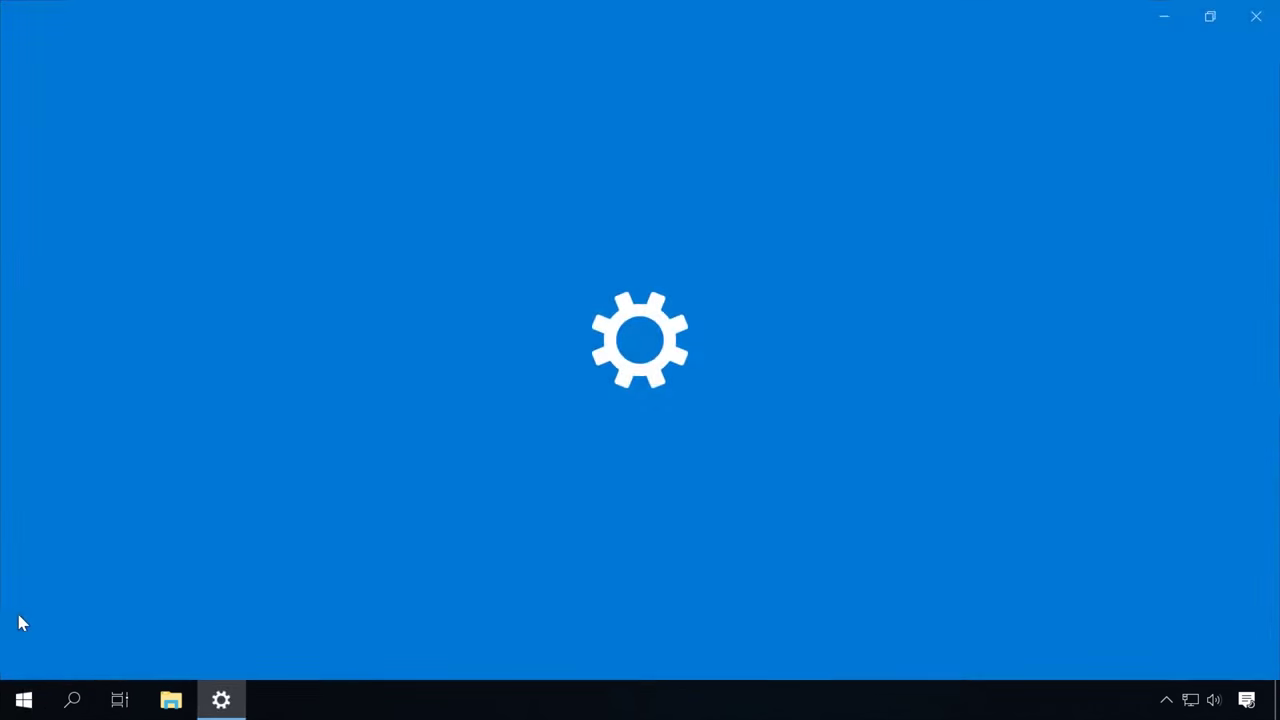
{"action": "left_click", "coordinate": [298, 357]}
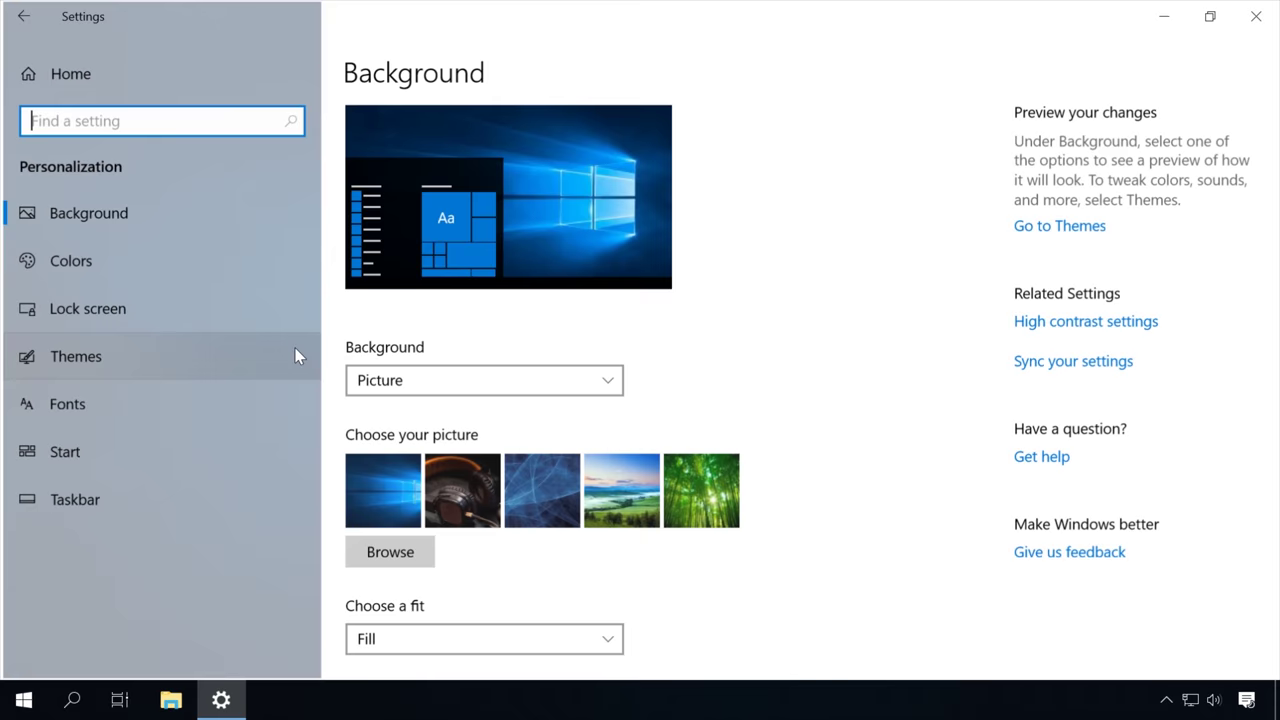
{"action": "left_click", "coordinate": [1273, 24]}
Step: Via desktop Personalize, go to Lock screen and turn off the sign-in screen background picture
{"action": "right_click", "coordinate": [527, 273]}
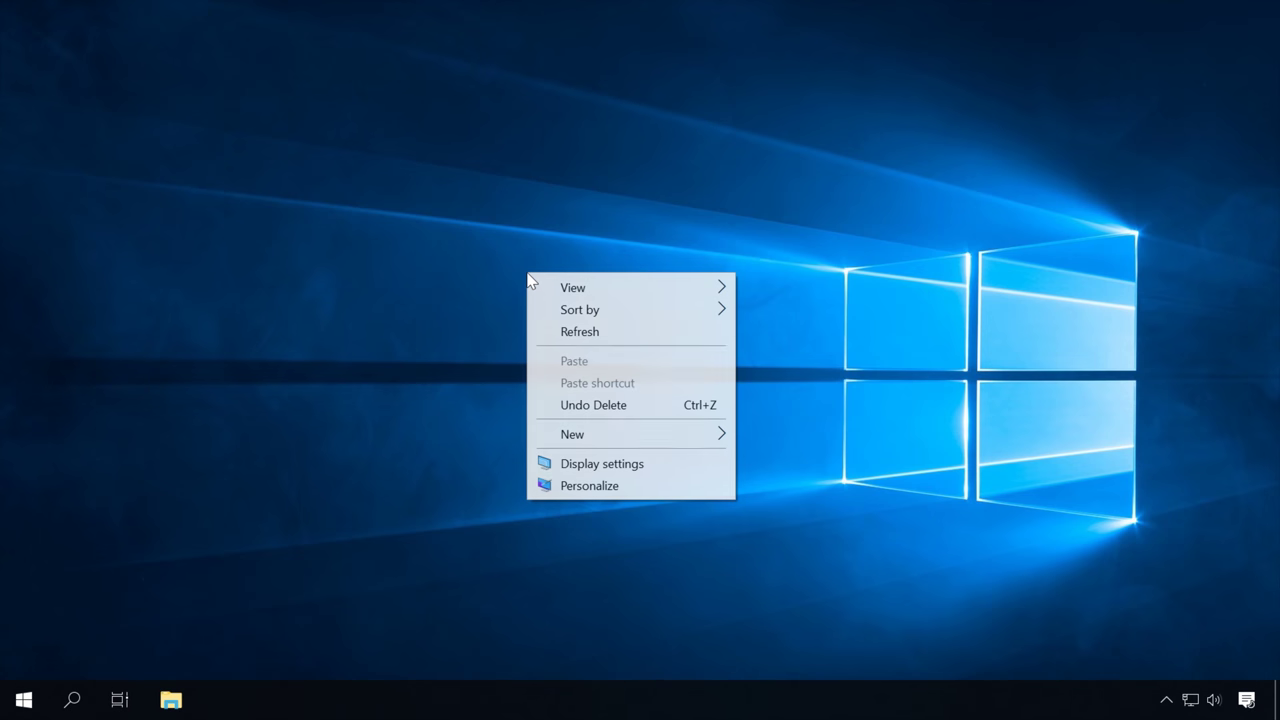
{"action": "left_click", "coordinate": [580, 486]}
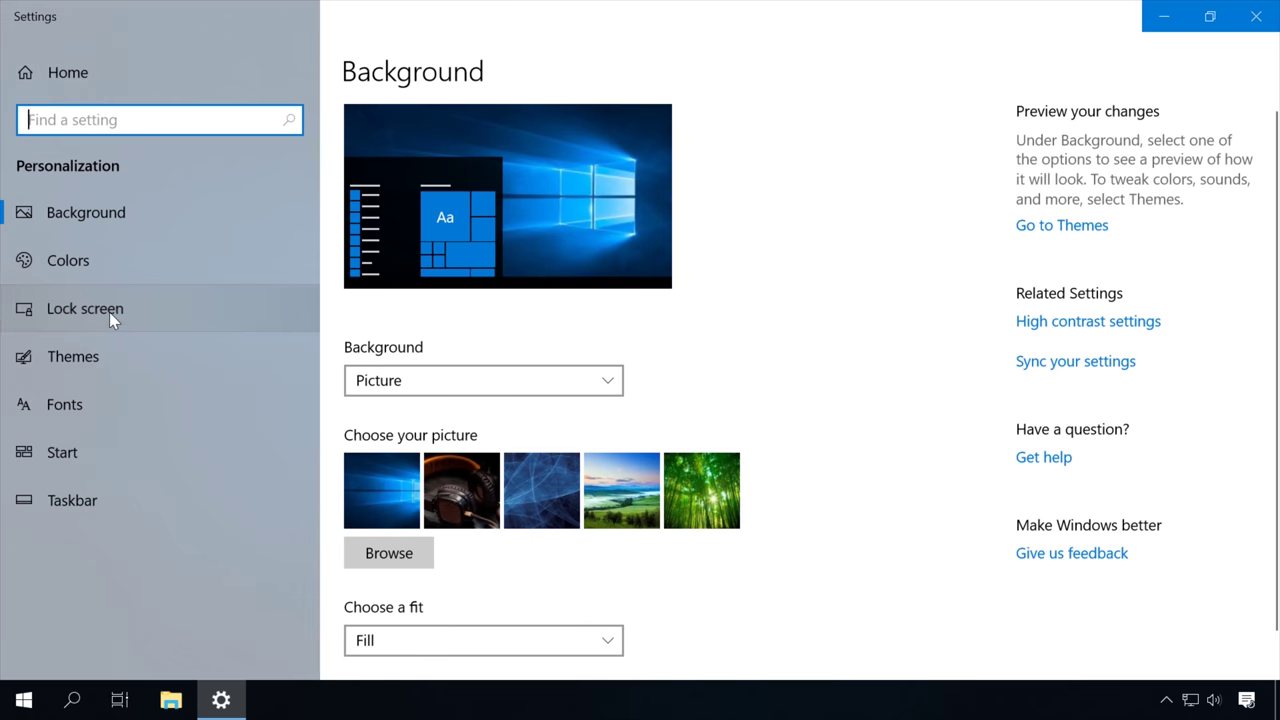
{"action": "left_click", "coordinate": [109, 312]}
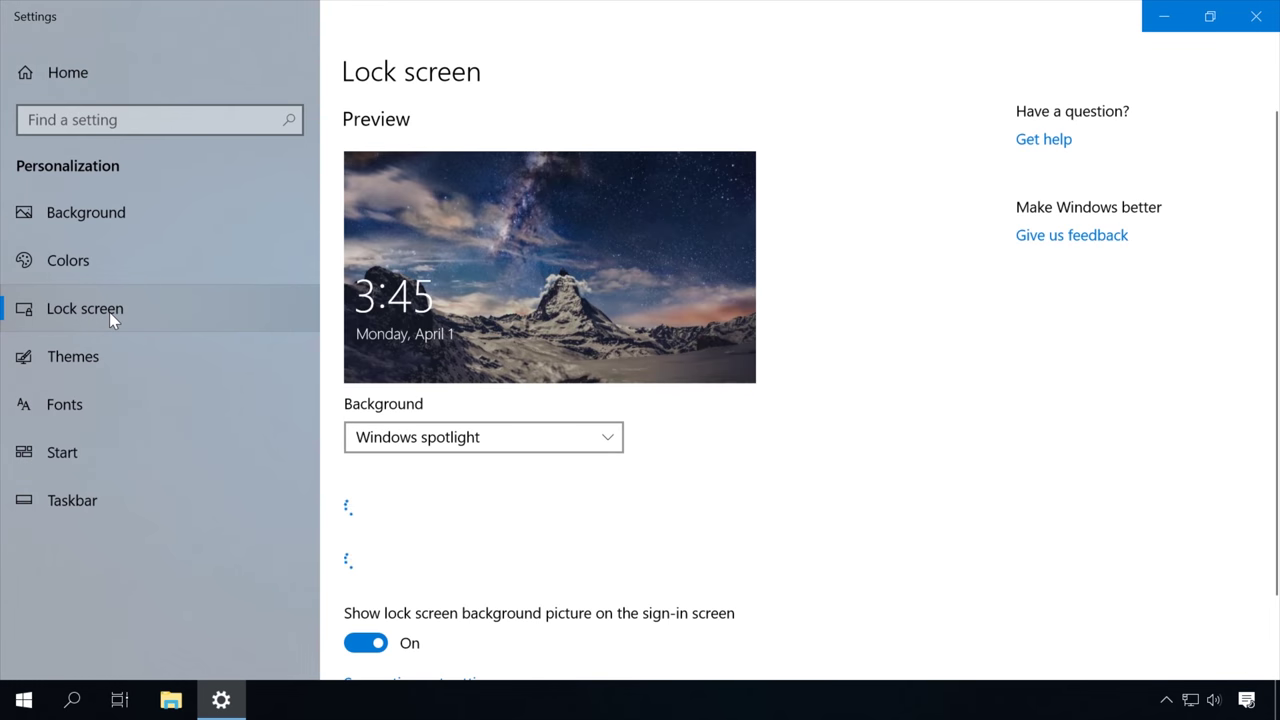
{"action": "scroll", "coordinate": [827, 410], "scroll_direction": "down", "scroll_amount": 2}
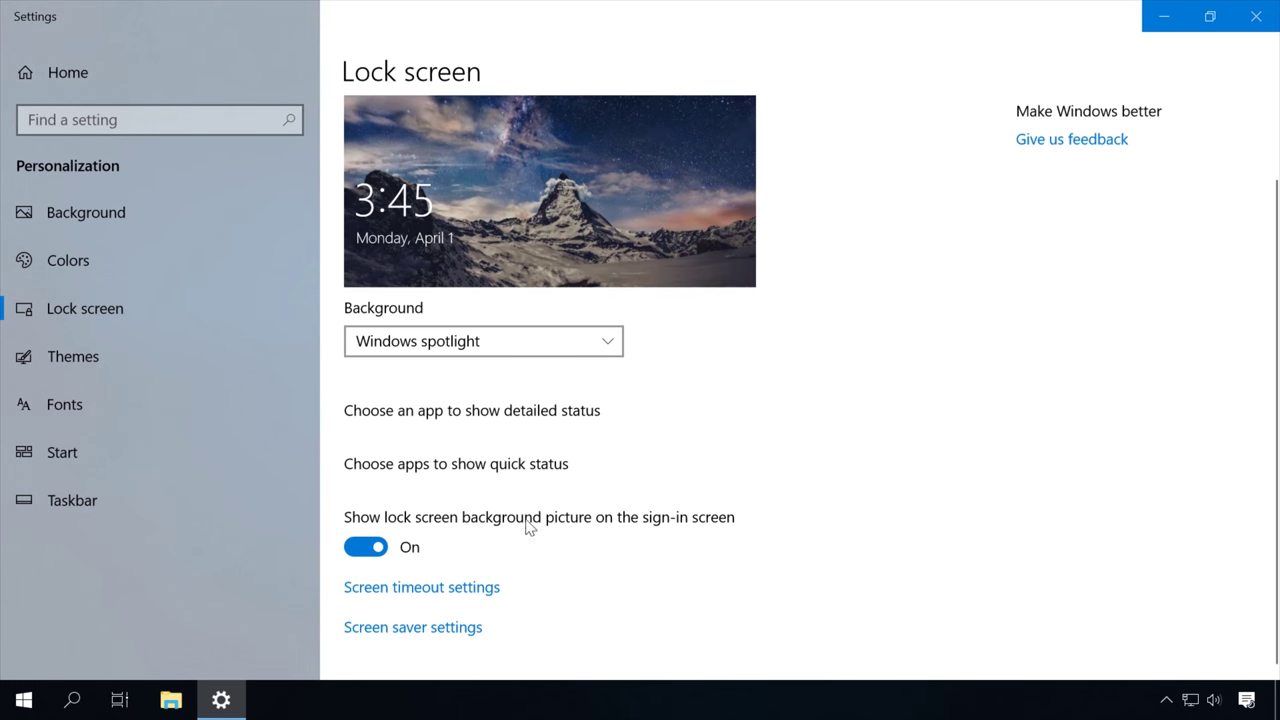
{"action": "scroll", "coordinate": [375, 537], "scroll_direction": "down", "scroll_amount": 2}
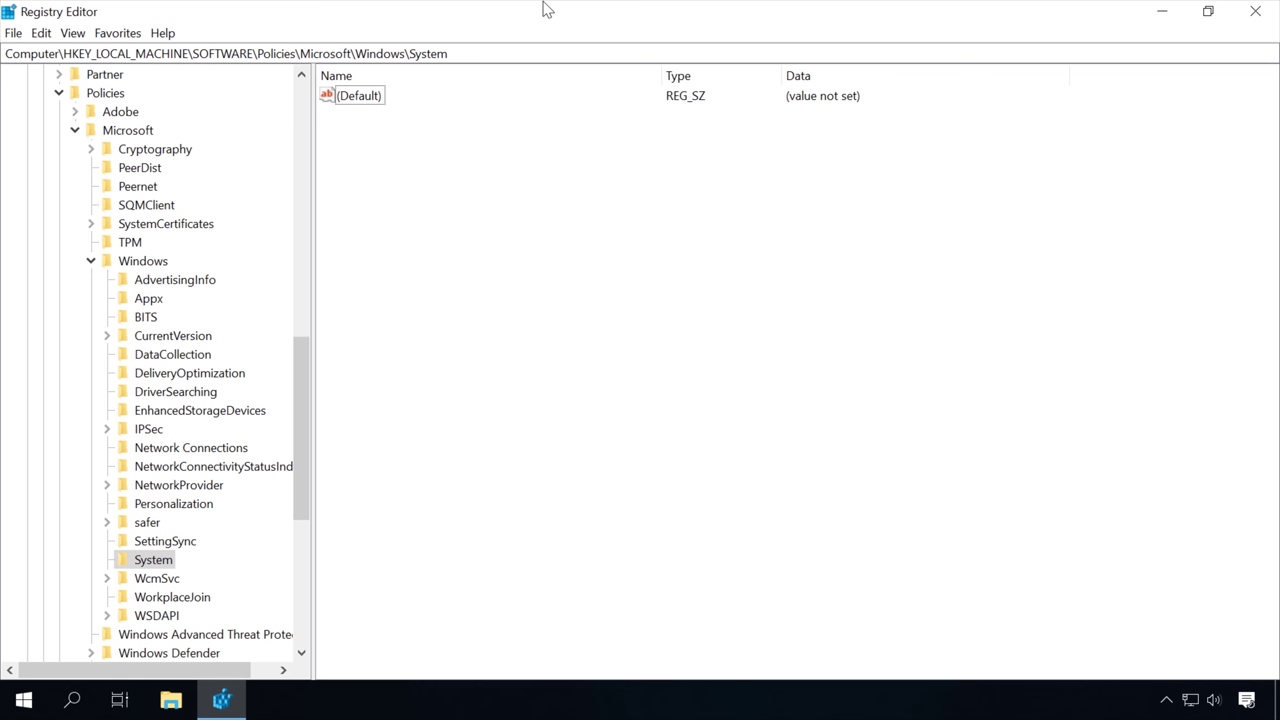
Step: Create a DisableLogonBackgroundImage DWORD in the System policies key with data 1
{"action": "left_click", "coordinate": [265, 50]}
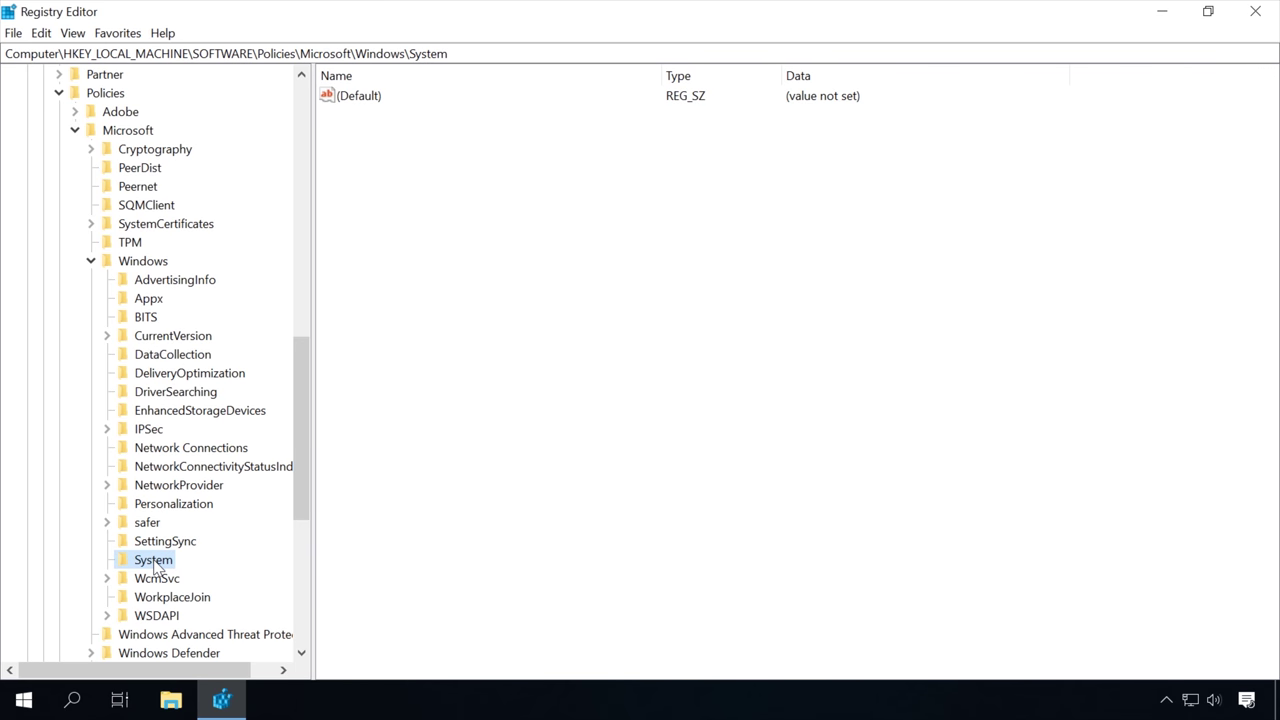
{"action": "right_click", "coordinate": [481, 190]}
{"action": "mouse_move", "coordinate": [528, 196]}
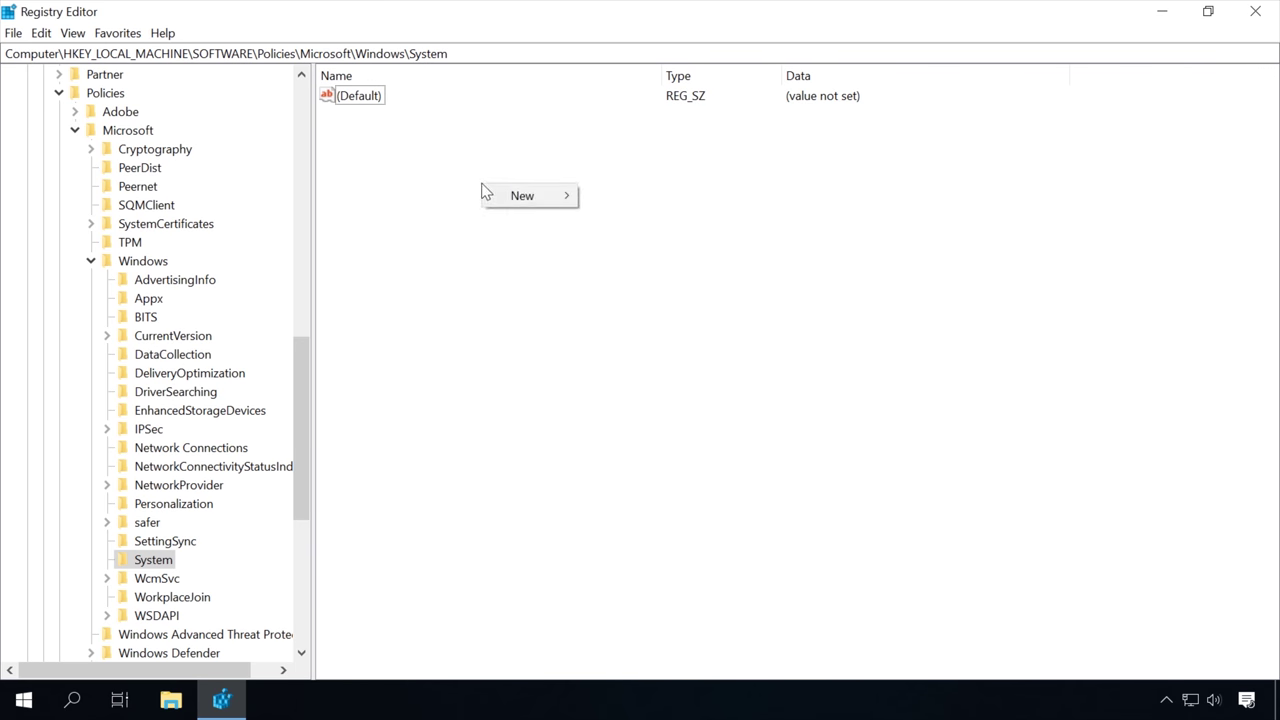
{"action": "left_click", "coordinate": [689, 266]}
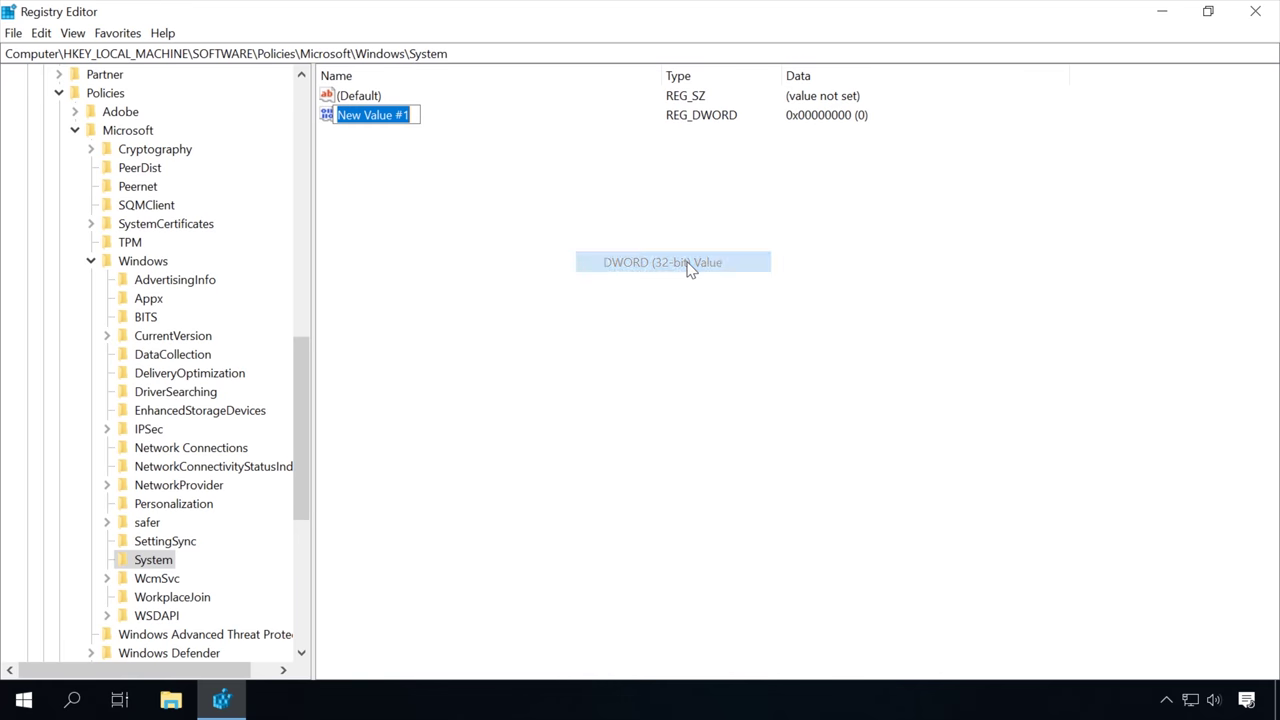
{"action": "type", "text": "DisableLogonBackgroundImage"}
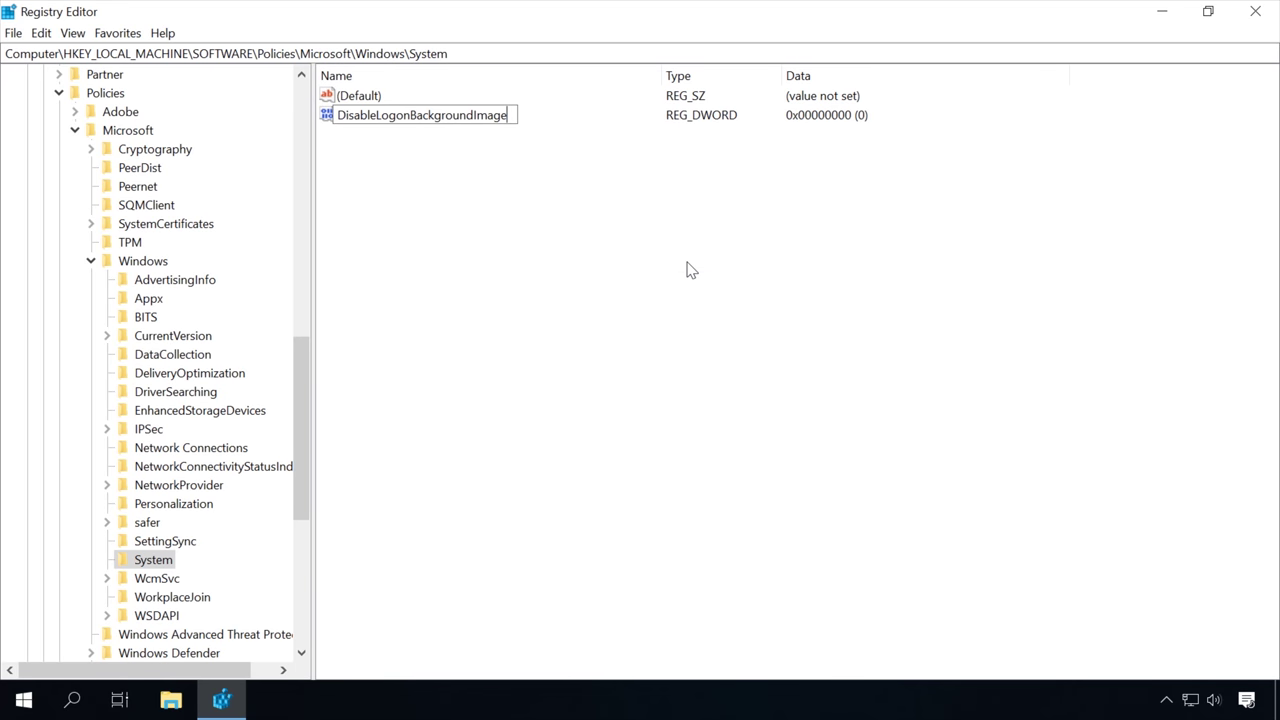
{"action": "key", "text": "Return"}
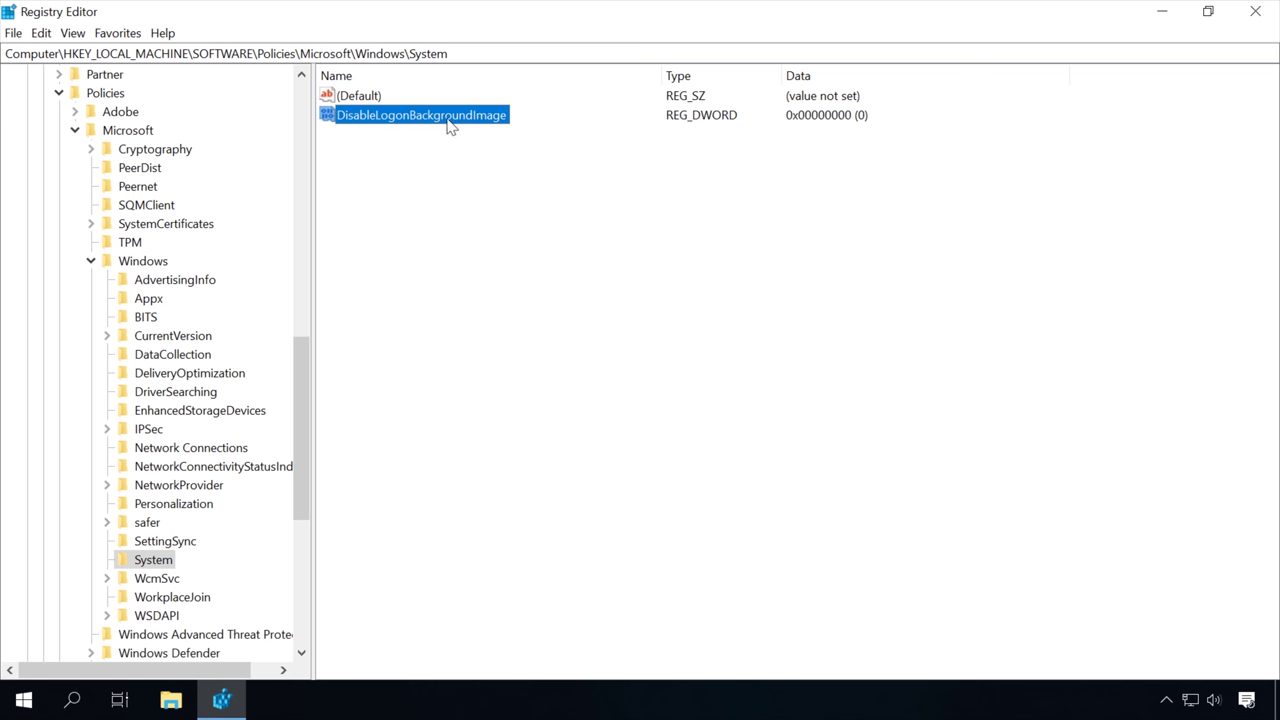
{"action": "double_click", "coordinate": [449, 117]}
{"action": "type", "text": "1"}
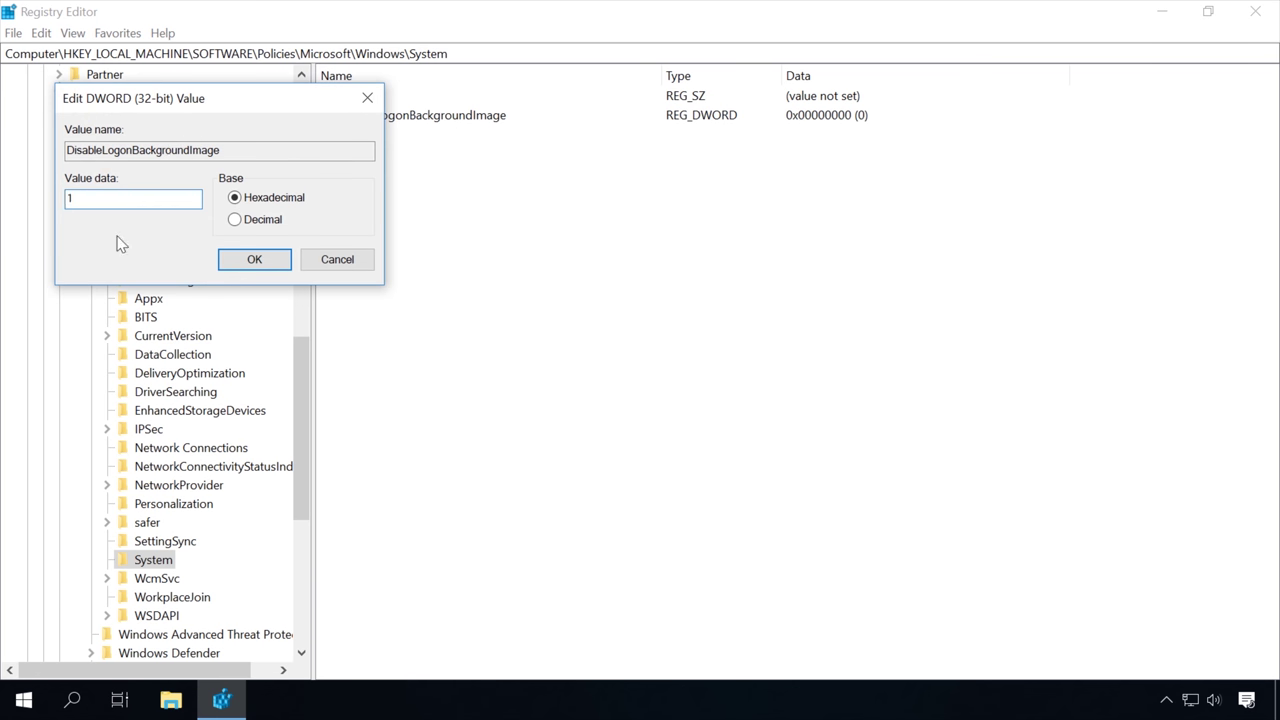
{"action": "left_click", "coordinate": [252, 259]}
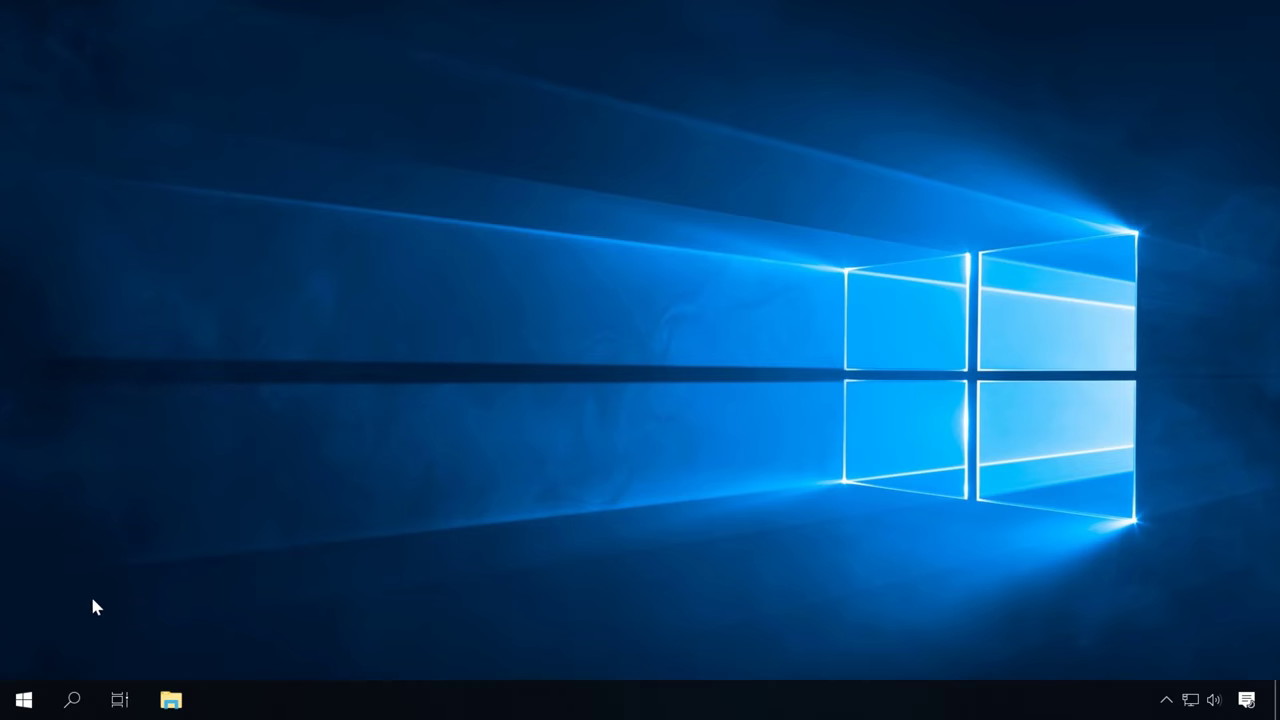
Step: Open Settings > Accounts > Sign-in options
{"action": "left_click", "coordinate": [24, 700]}
{"action": "left_click", "coordinate": [23, 608]}
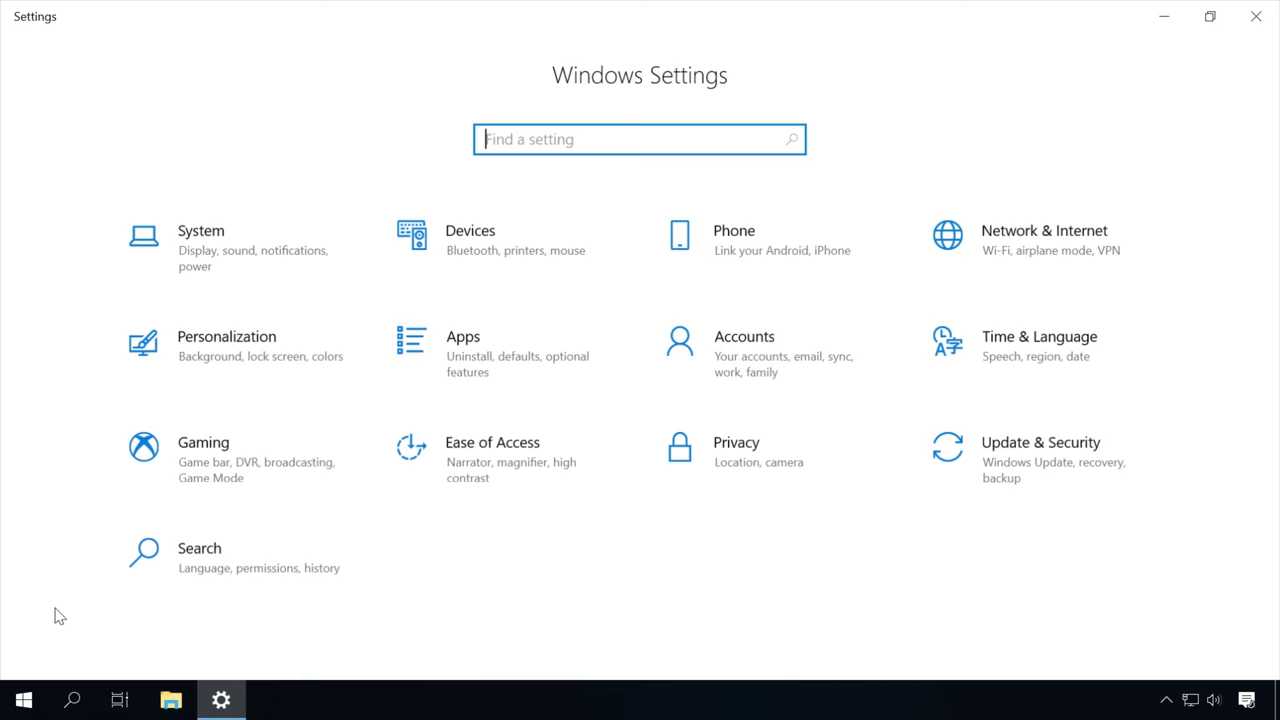
{"action": "left_click", "coordinate": [700, 348]}
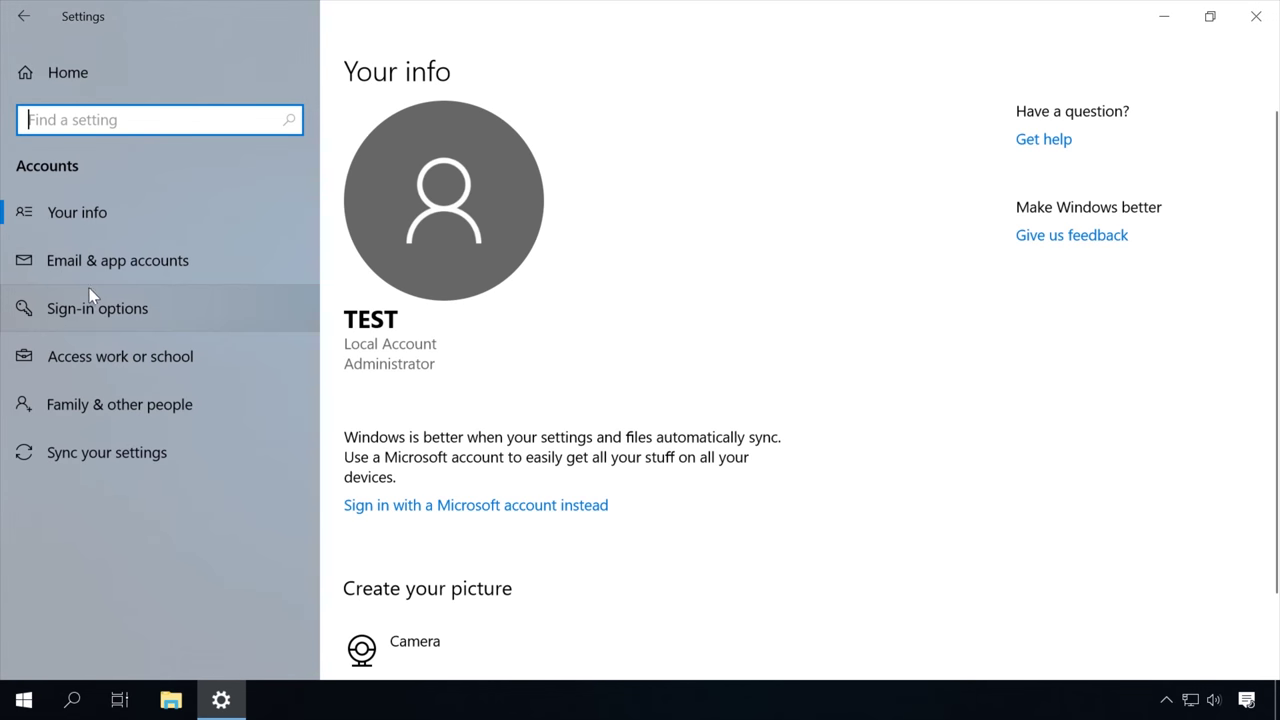
{"action": "left_click", "coordinate": [72, 313]}
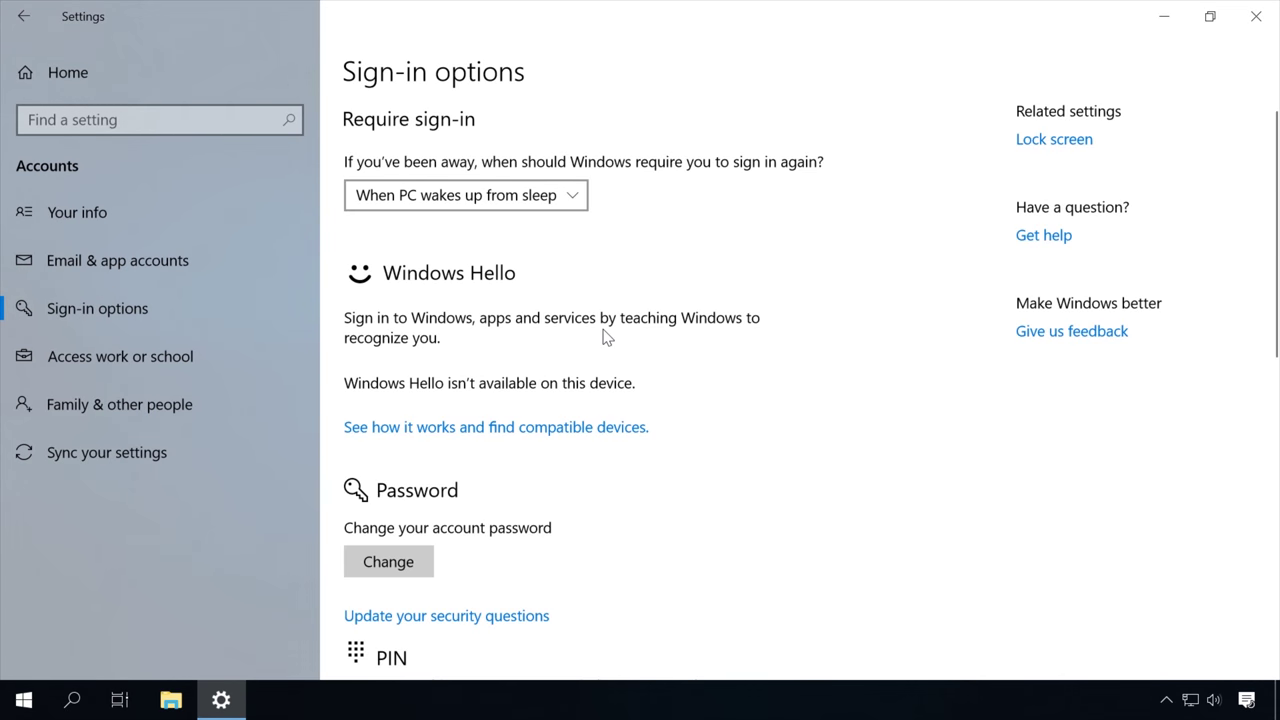
{"action": "scroll", "coordinate": [604, 337], "scroll_direction": "down", "scroll_amount": 3}
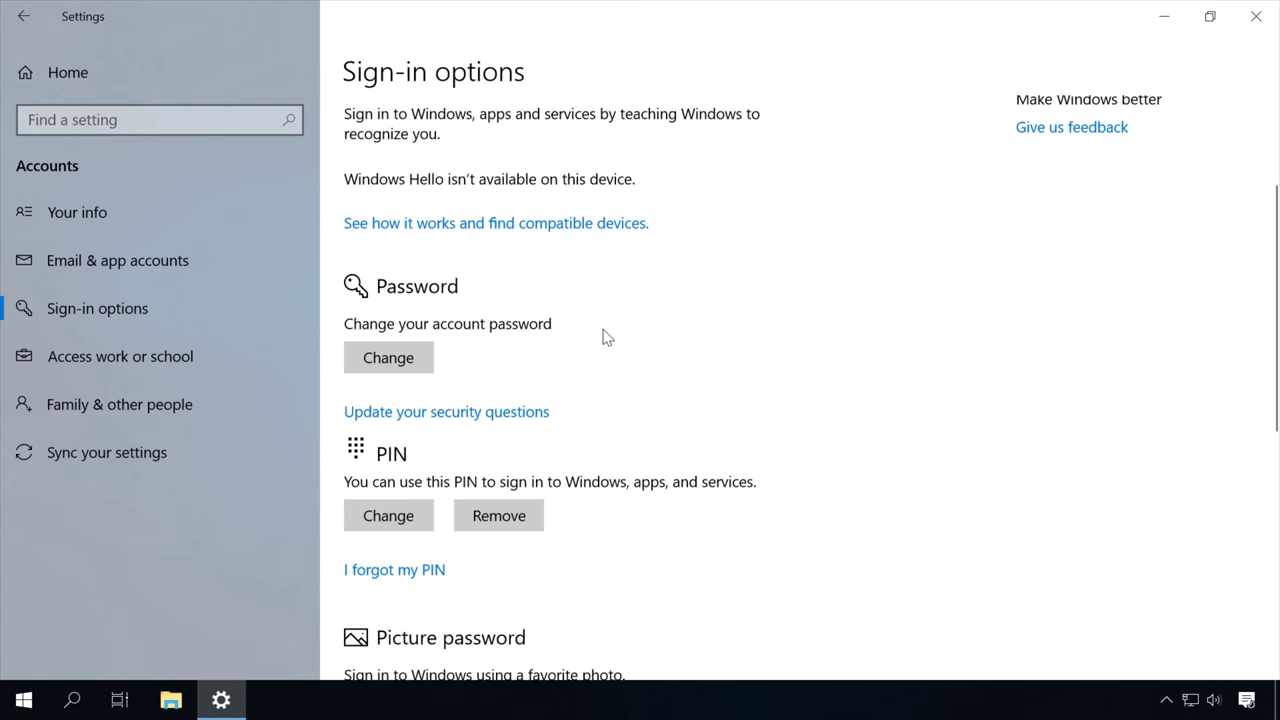
Step: Remove the PIN, confirming and verifying with the account password
{"action": "left_click", "coordinate": [490, 517]}
{"action": "scroll", "coordinate": [490, 520], "scroll_direction": "down", "scroll_amount": 2}
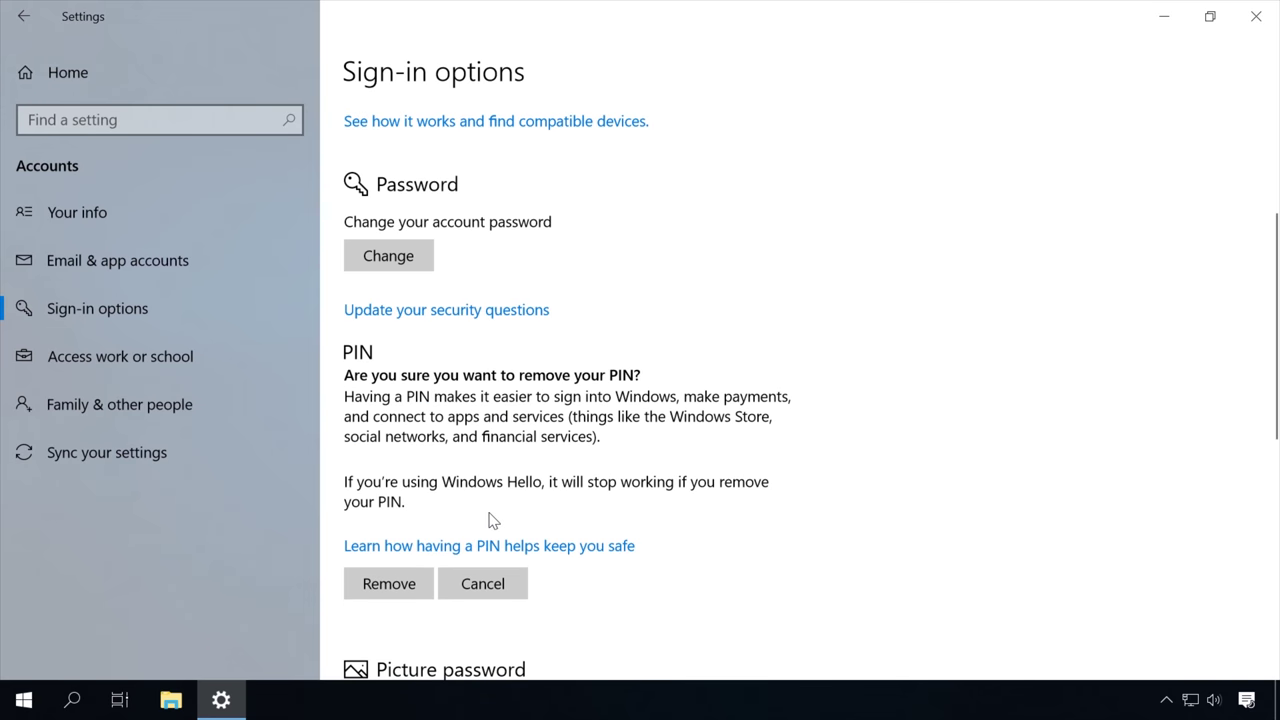
{"action": "left_click", "coordinate": [386, 585]}
{"action": "type", "text": "•••"}
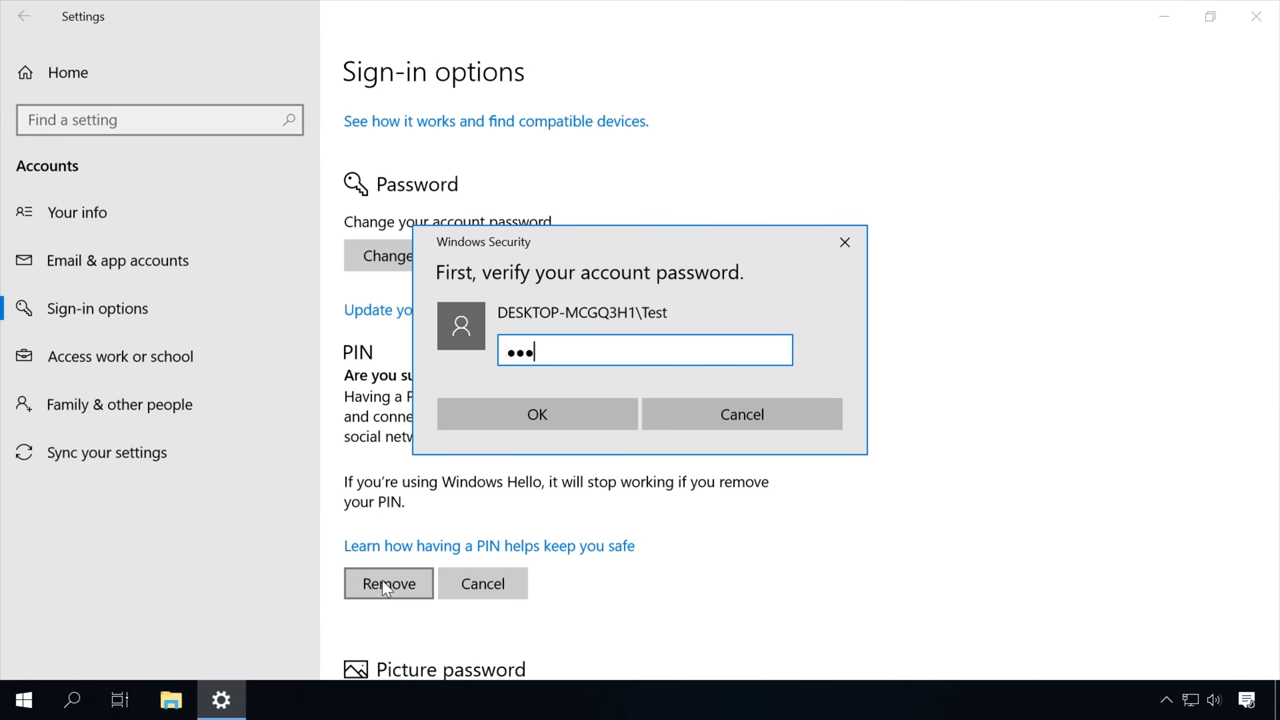
{"action": "left_click", "coordinate": [537, 414]}
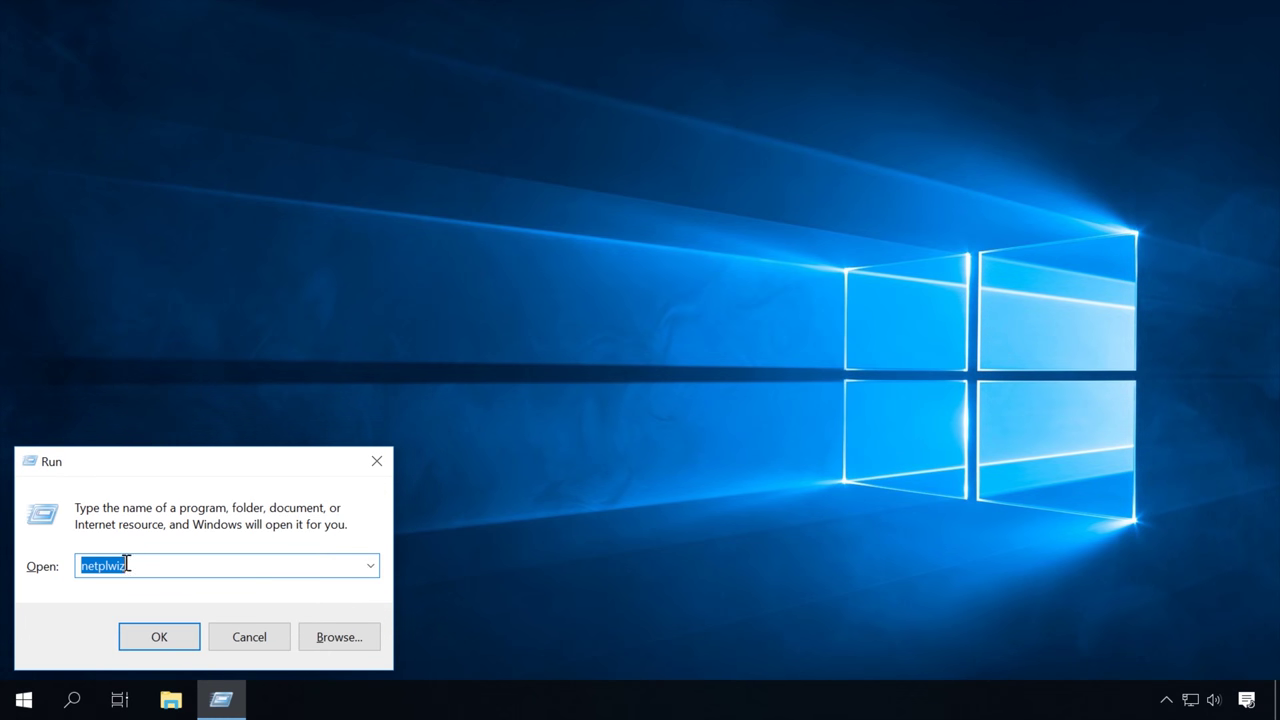
Step: Run netplwiz, clear 'Users must enter a user name and password', and apply
{"action": "left_click", "coordinate": [158, 636]}
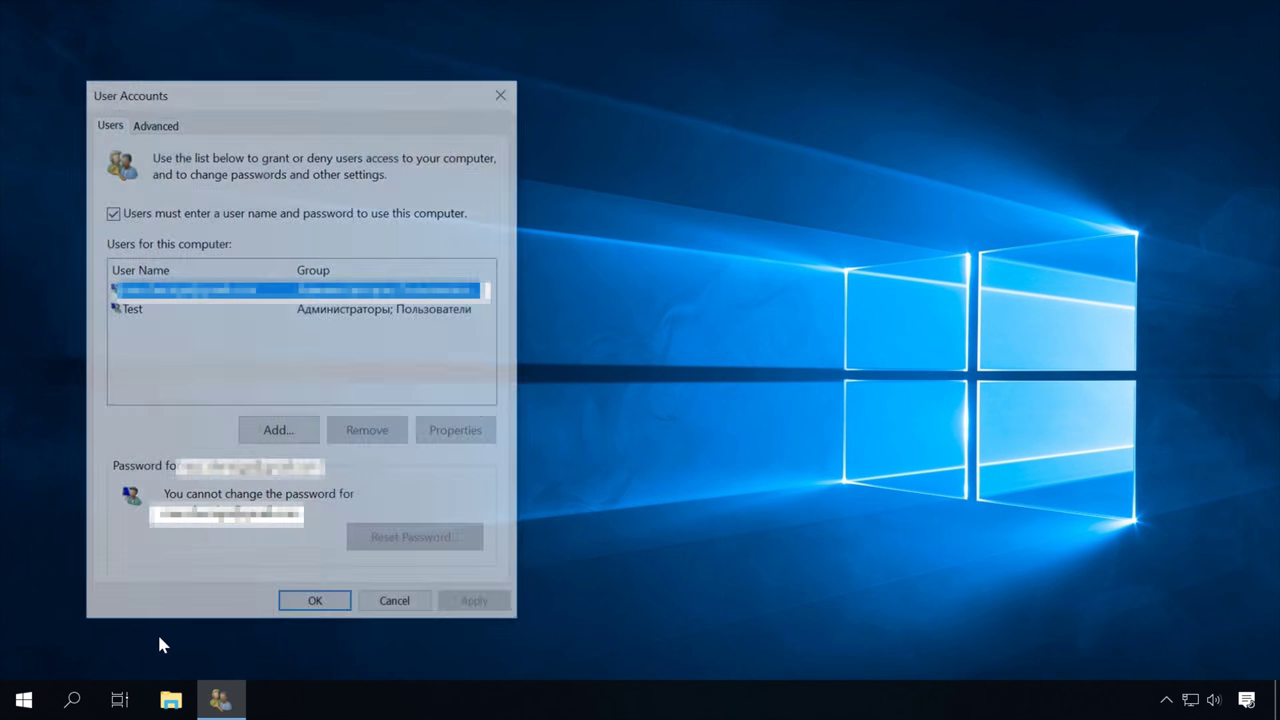
{"action": "left_click", "coordinate": [110, 212]}
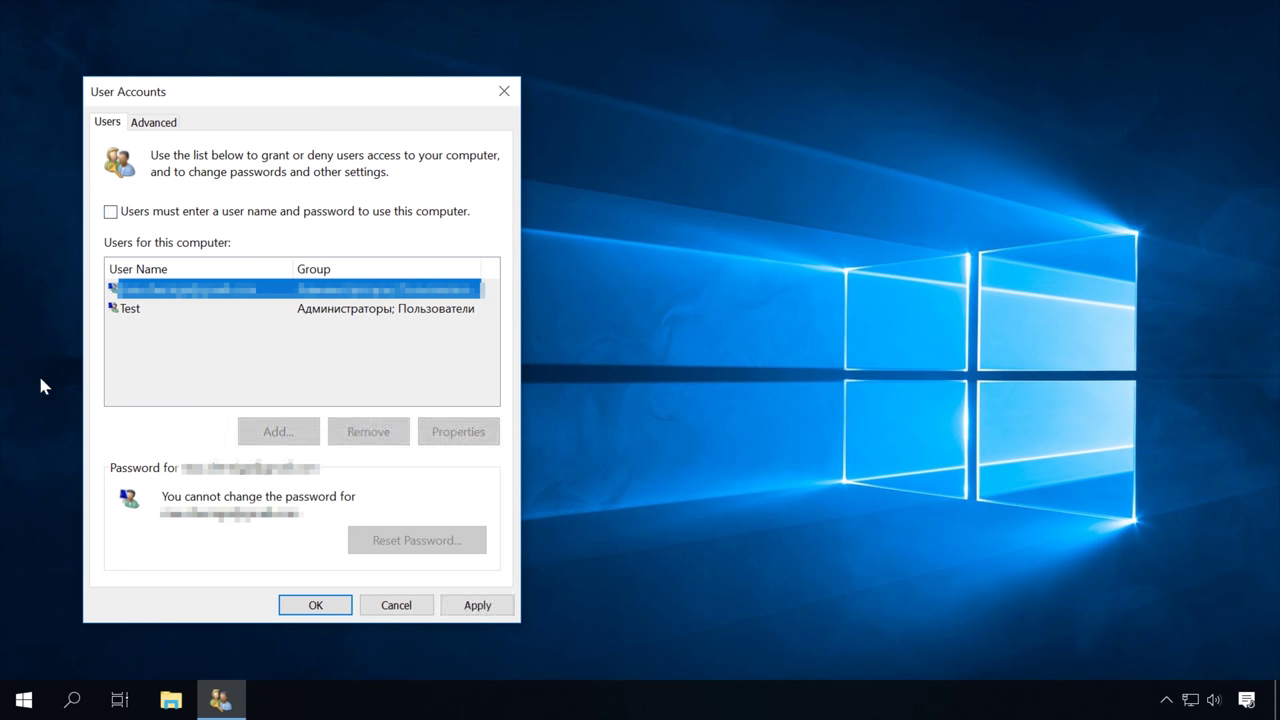
{"action": "left_click", "coordinate": [479, 603]}
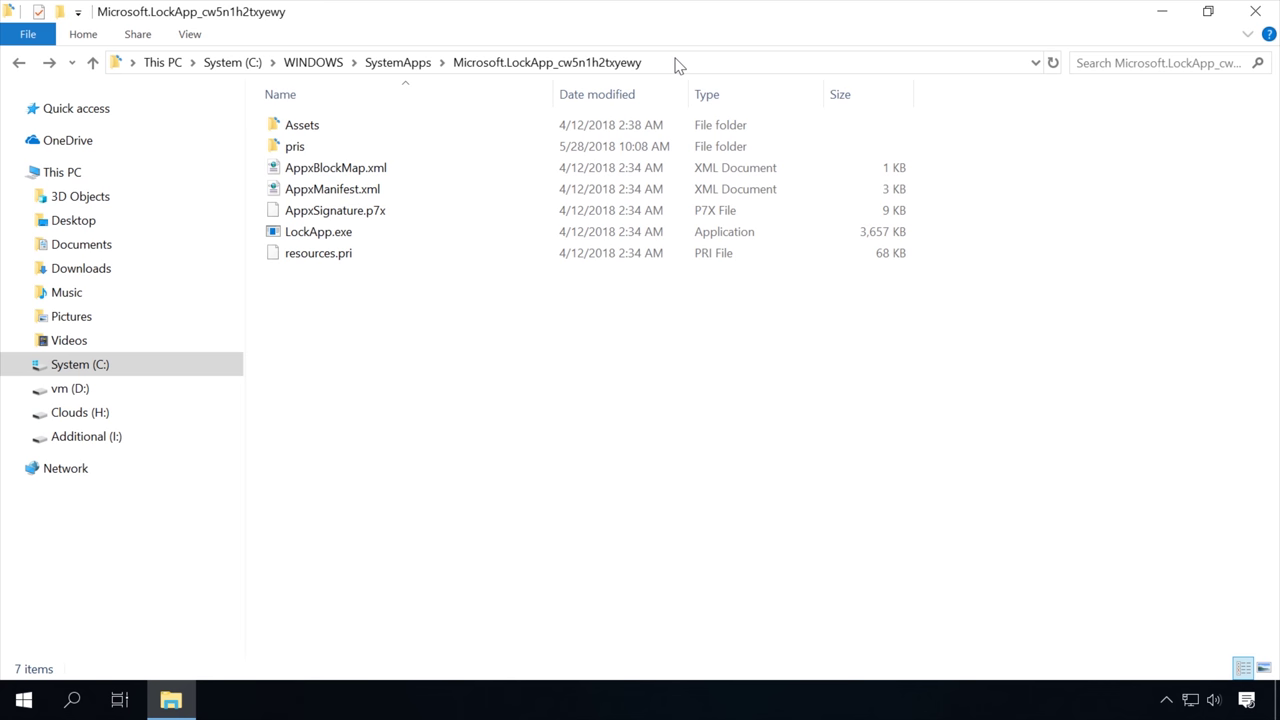
Step: Select LockApp.exe, go up to SystemApps, and start renaming Microsoft.LockApp_cw5n1h2txyewy with F2
{"action": "left_click", "coordinate": [673, 62]}
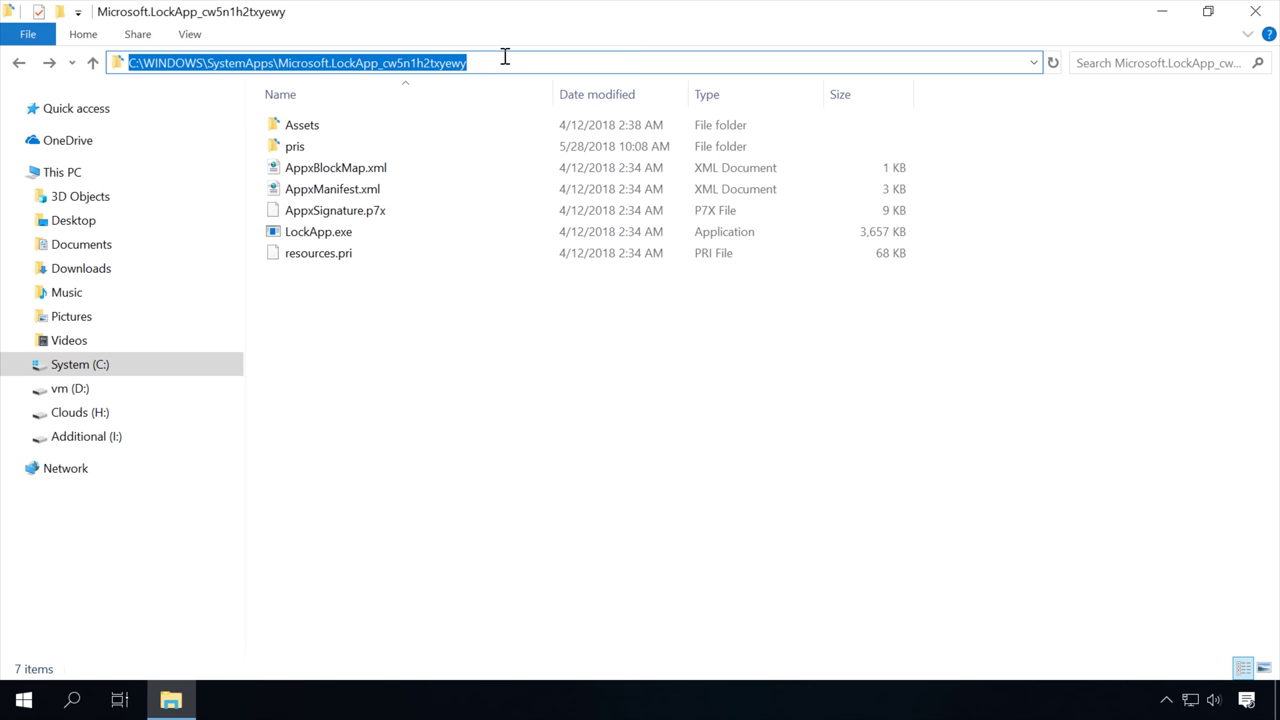
{"action": "left_click", "coordinate": [385, 337]}
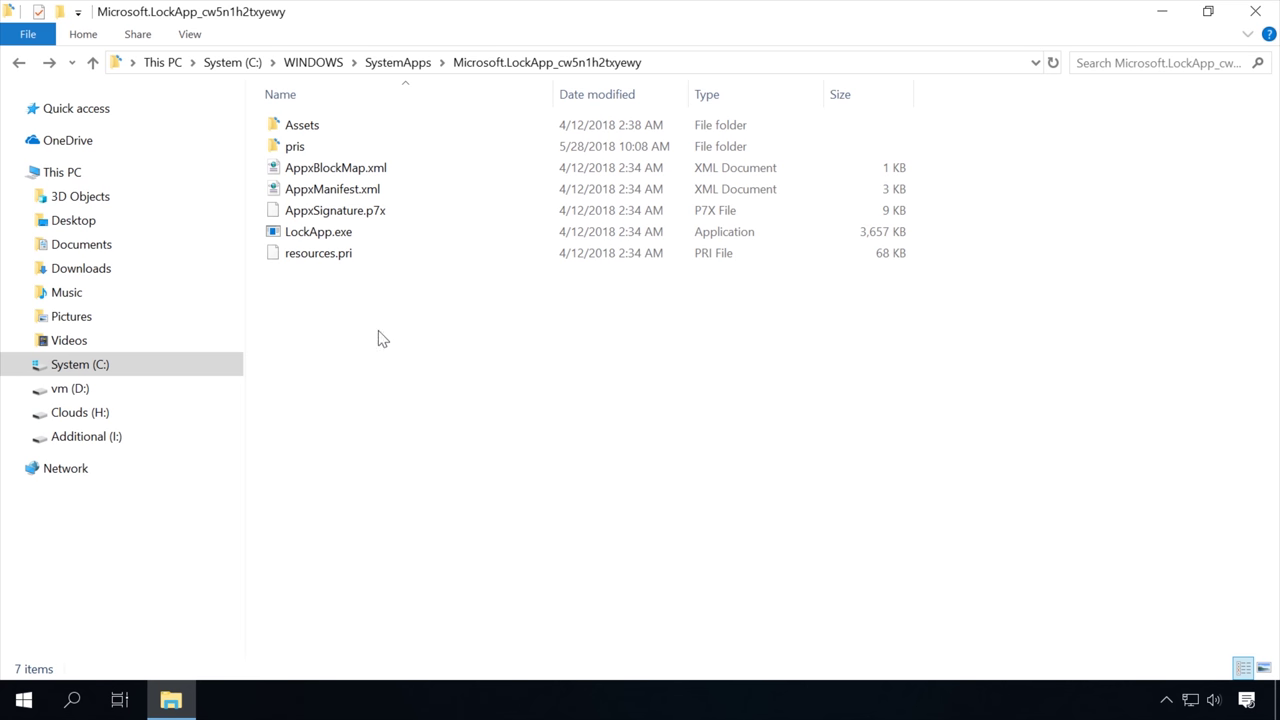
{"action": "left_click", "coordinate": [310, 236]}
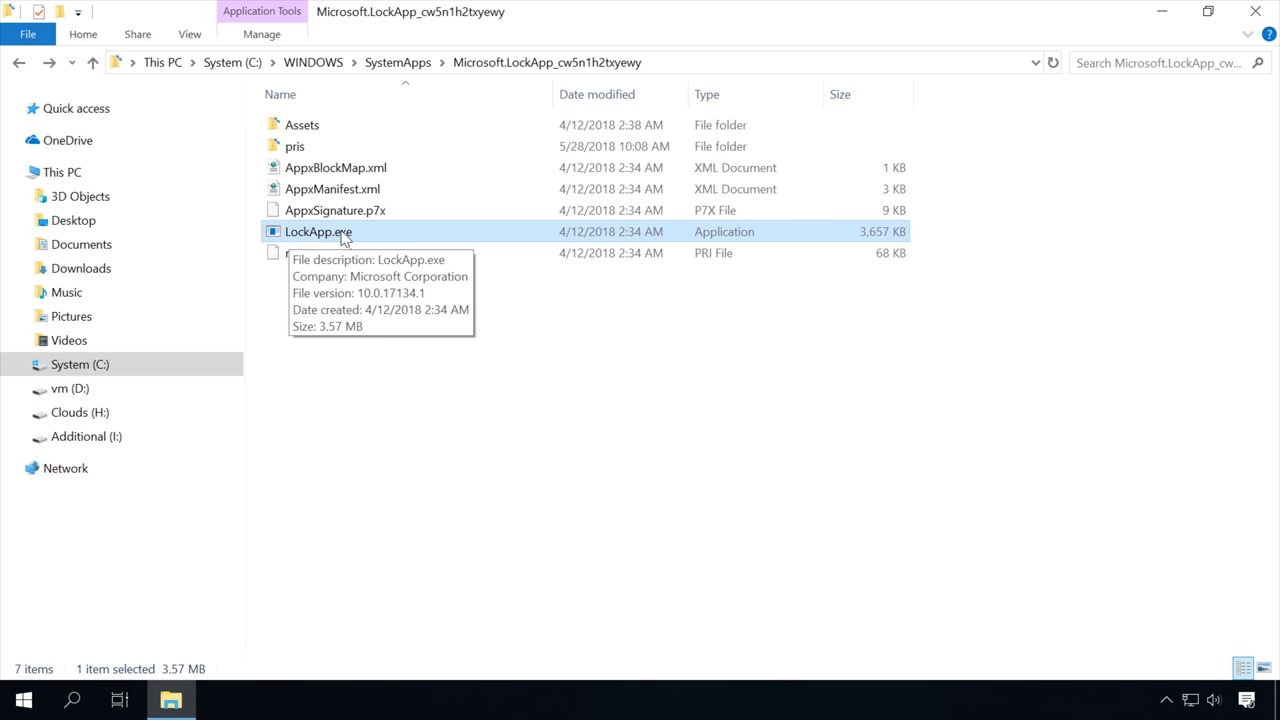
{"action": "left_click", "coordinate": [401, 64]}
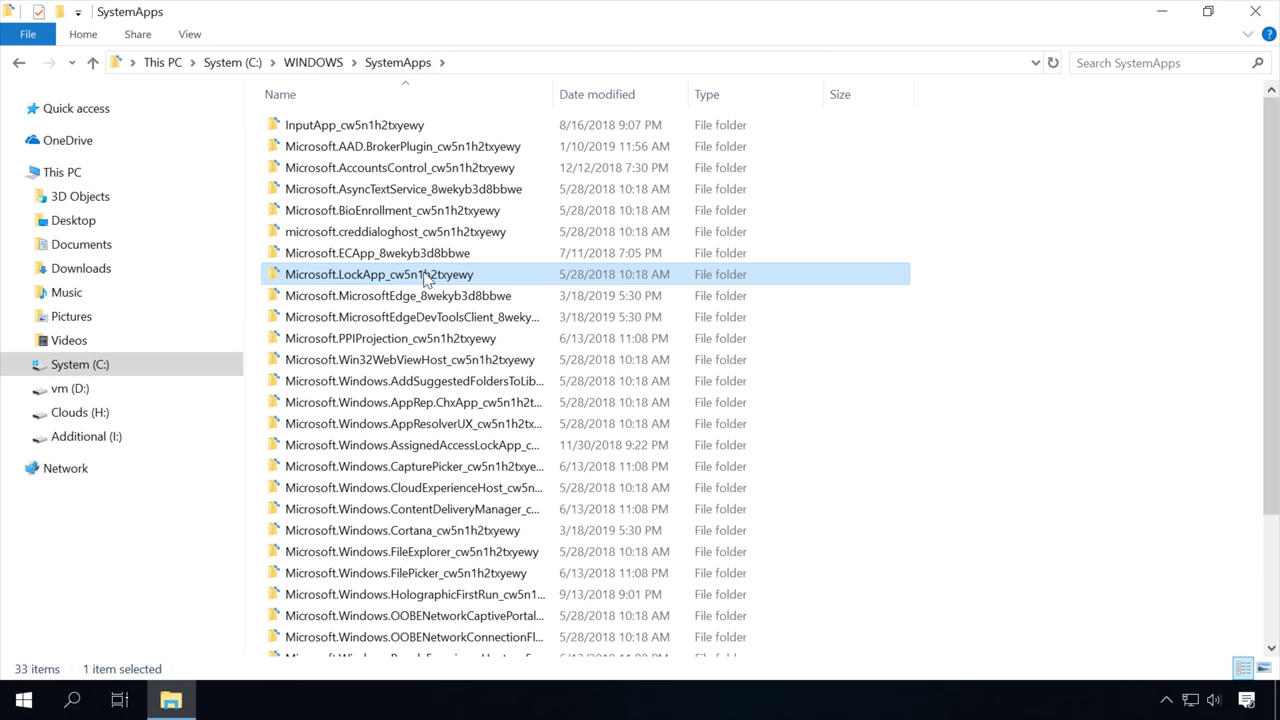
{"action": "key", "text": "F2"}
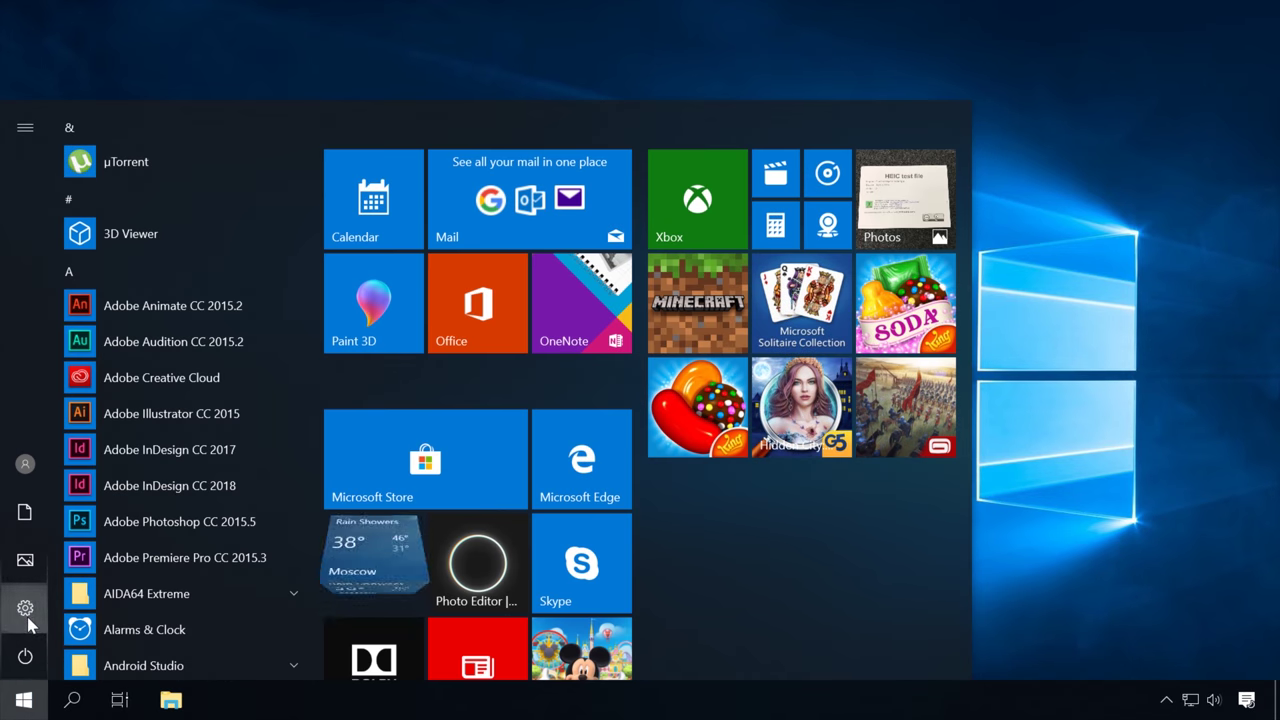
Step: Set image.png from Pictures as the account picture in Your info, then try the camera option
{"action": "left_click", "coordinate": [24, 607]}
{"action": "left_click", "coordinate": [689, 366]}
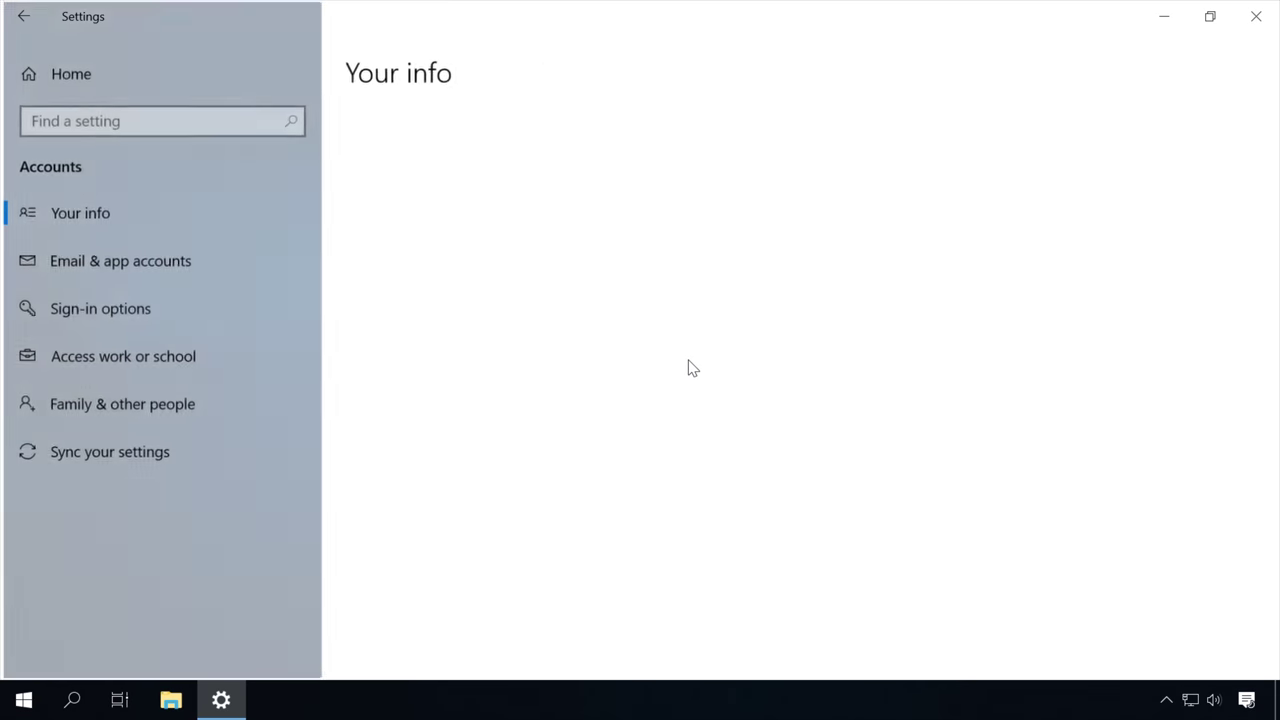
{"action": "scroll", "coordinate": [612, 343], "scroll_direction": "down", "scroll_amount": 2}
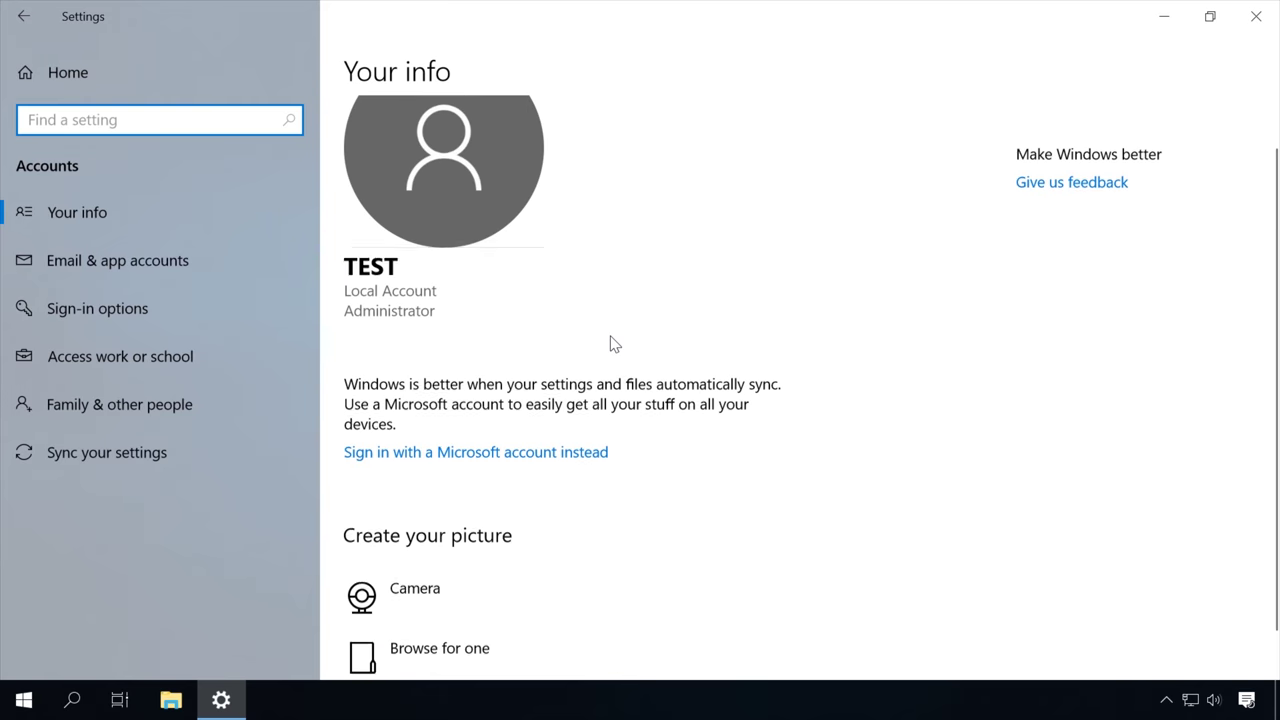
{"action": "left_click", "coordinate": [446, 617]}
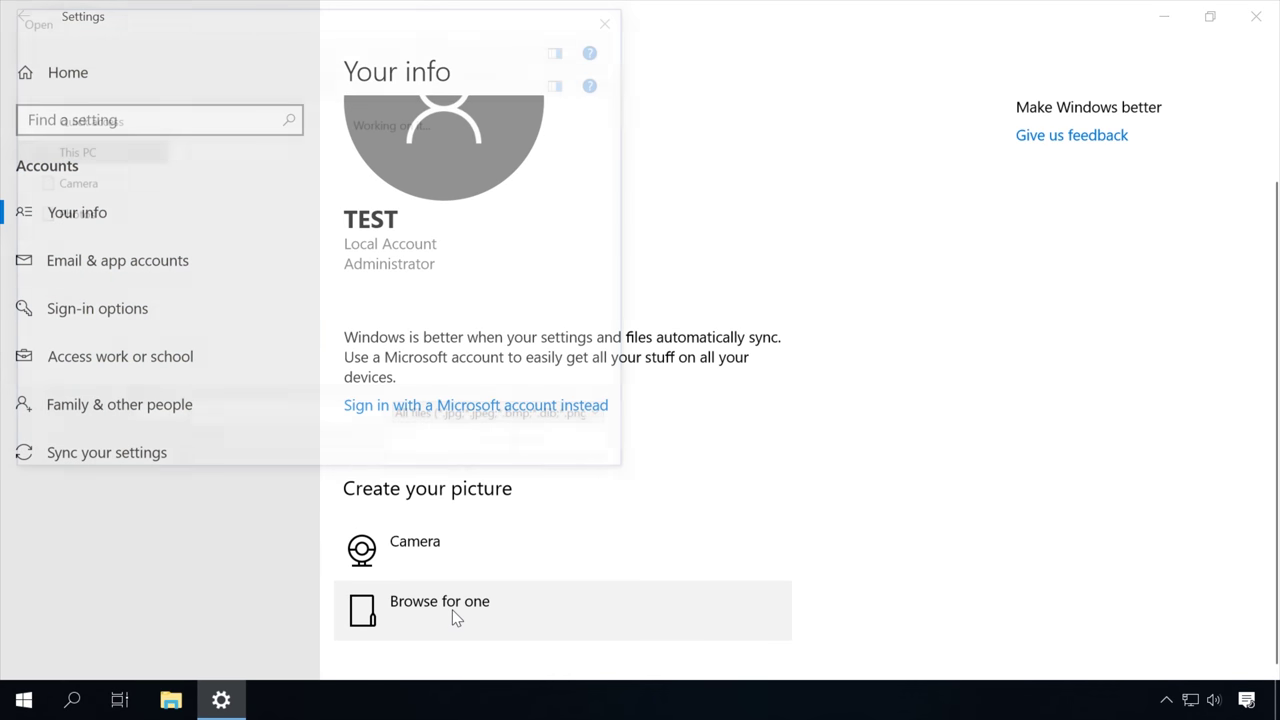
{"action": "scroll", "coordinate": [595, 347], "scroll_direction": "down", "scroll_amount": 1}
{"action": "left_click", "coordinate": [450, 320]}
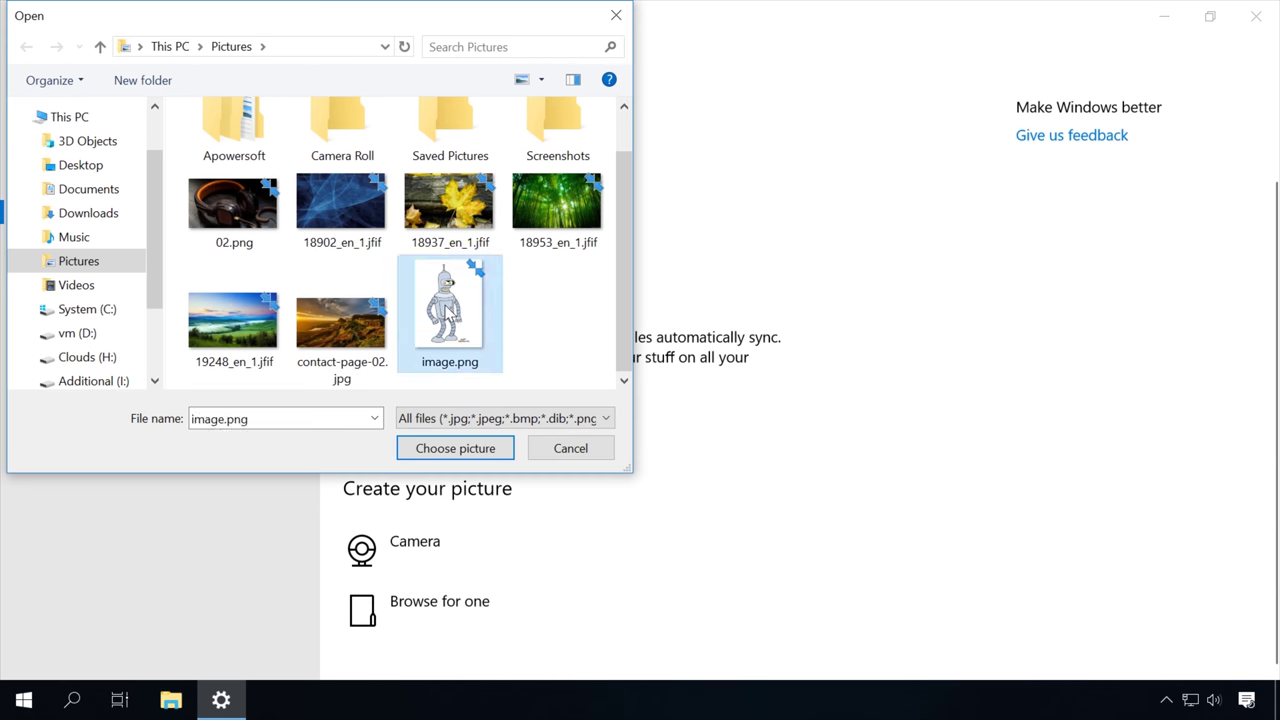
{"action": "left_click", "coordinate": [453, 452]}
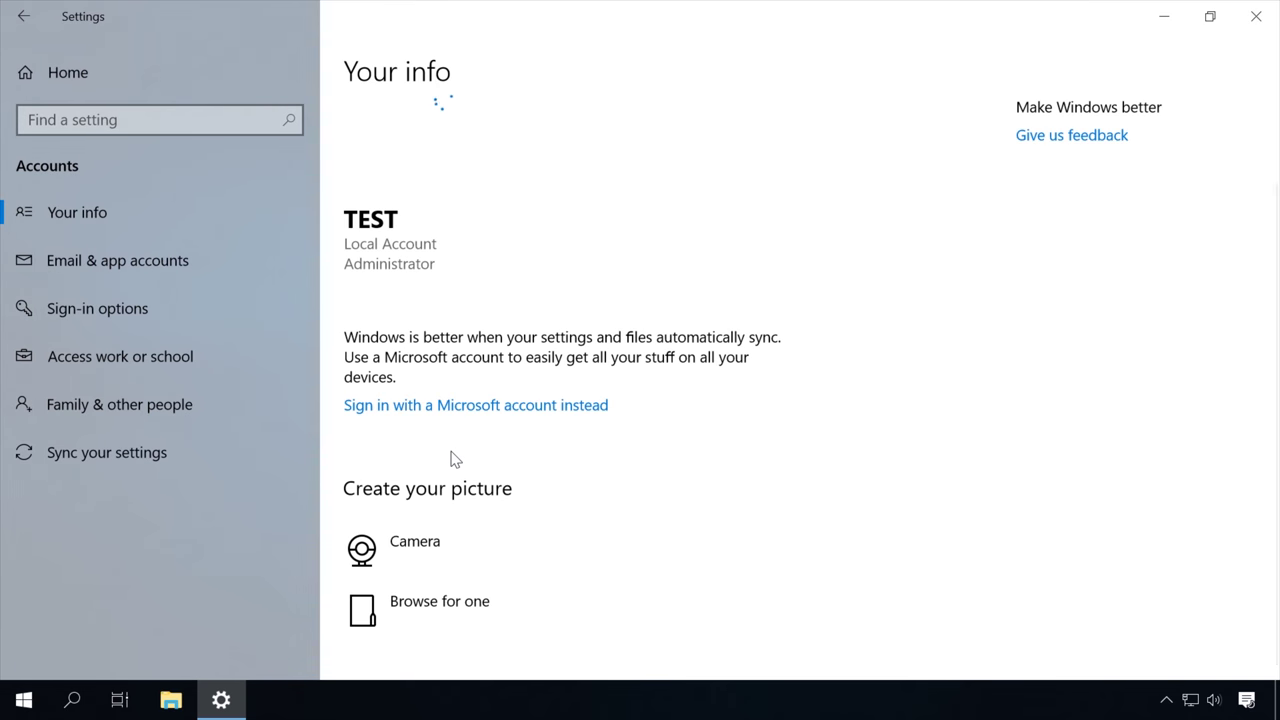
{"action": "left_click", "coordinate": [397, 557]}
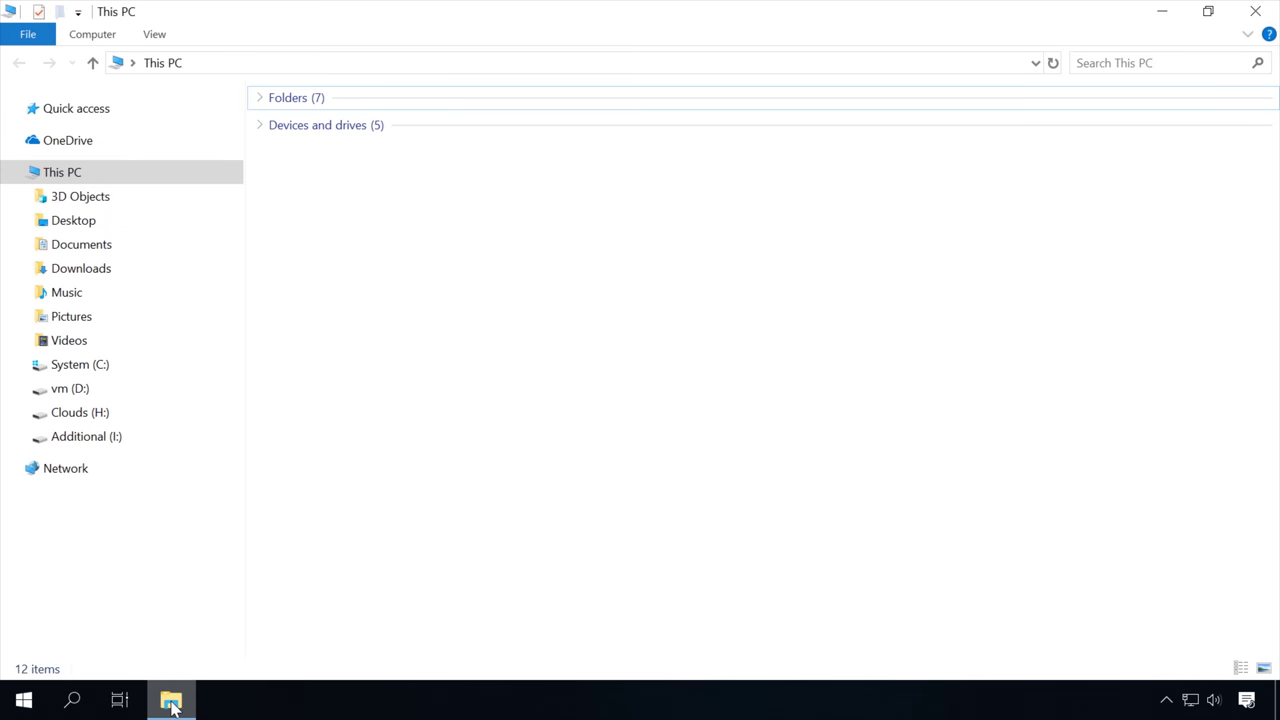
{"action": "mouse_move", "coordinate": [171, 700]}
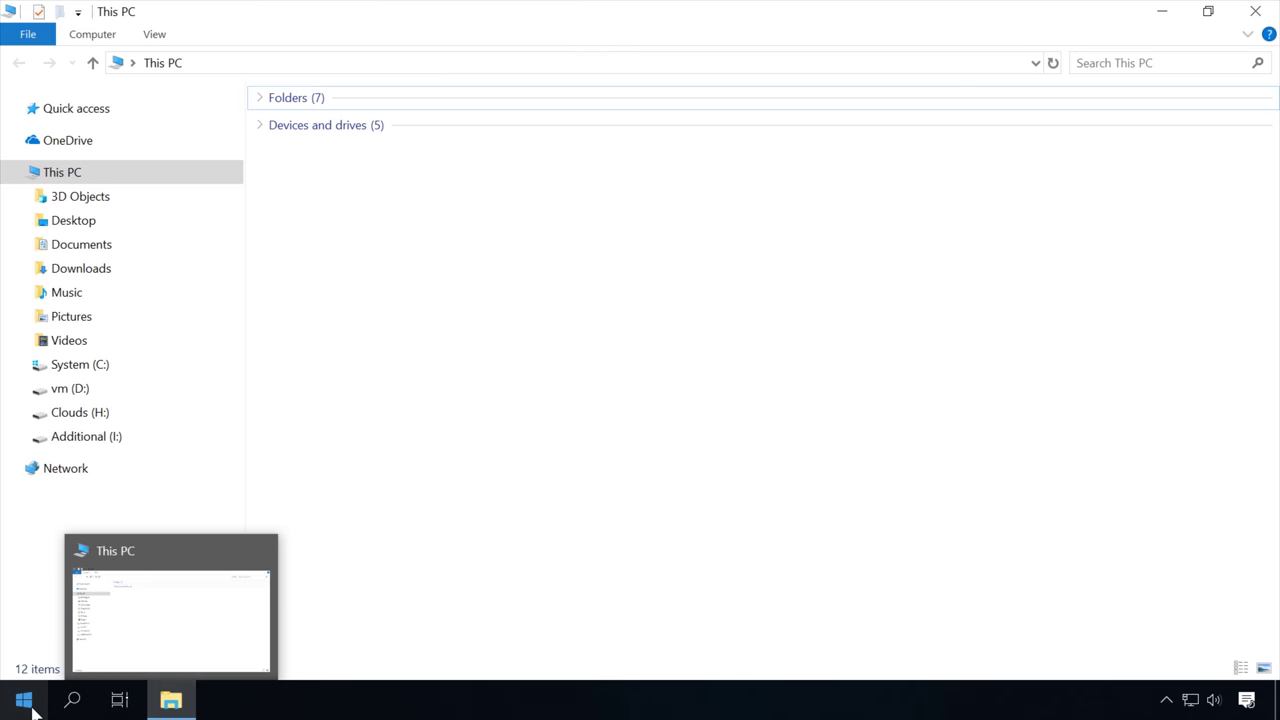
Step: Launch a new File Explorer window from Windows search
{"action": "left_click", "coordinate": [60, 705]}
{"action": "type", "text": "e"}
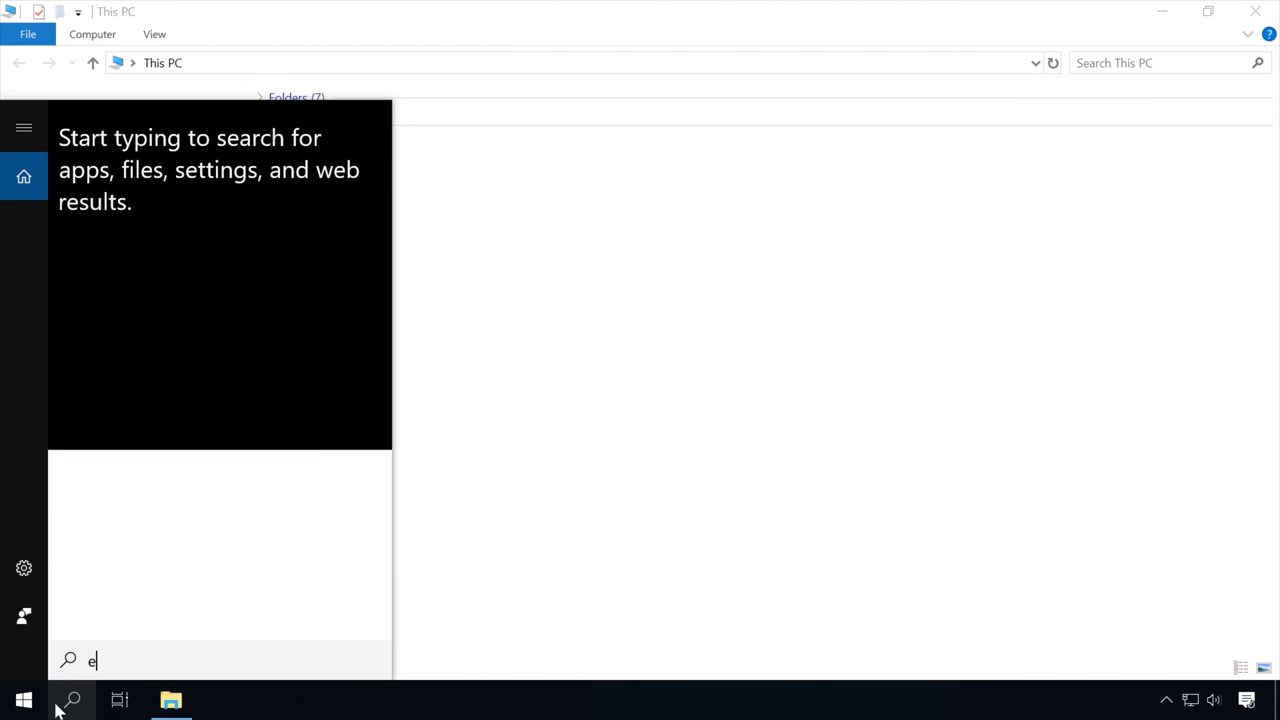
{"action": "type", "text": "xplorer"}
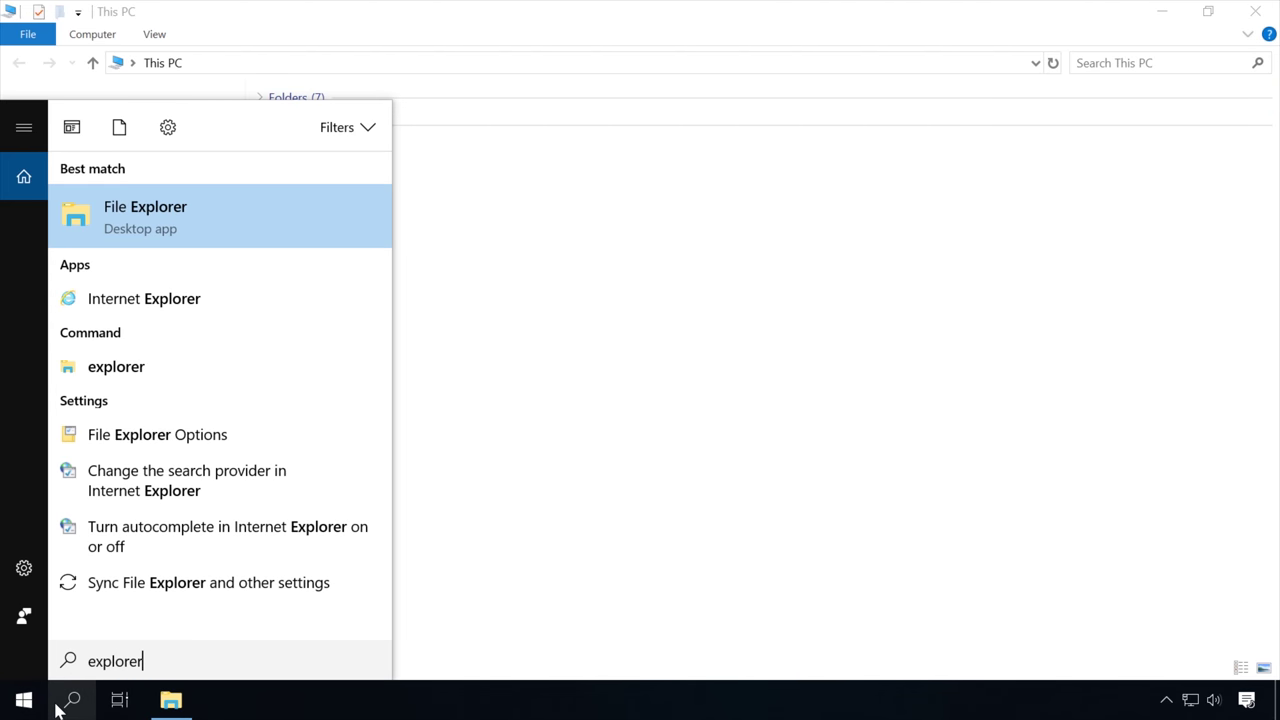
{"action": "left_click", "coordinate": [268, 206]}
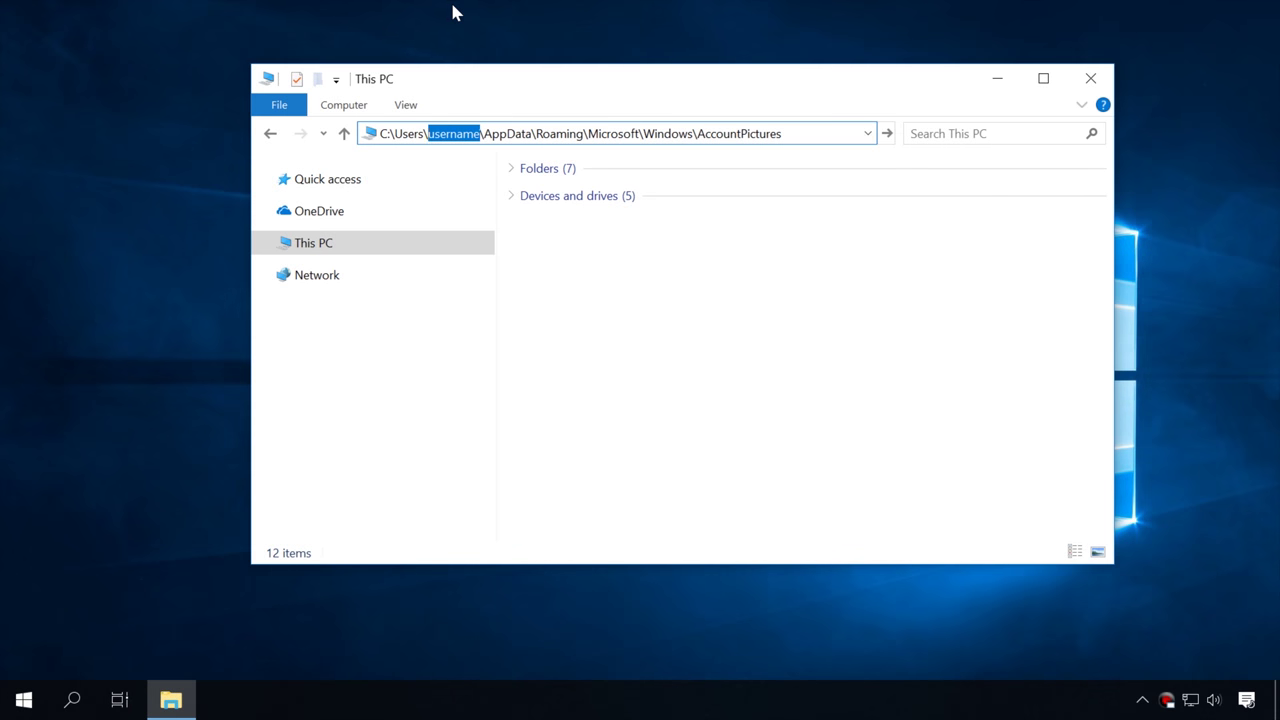
Step: Go to the user's Account Pictures folder and delete the cached robot picture file
{"action": "type", "text": "Test"}
{"action": "key", "text": "Return"}
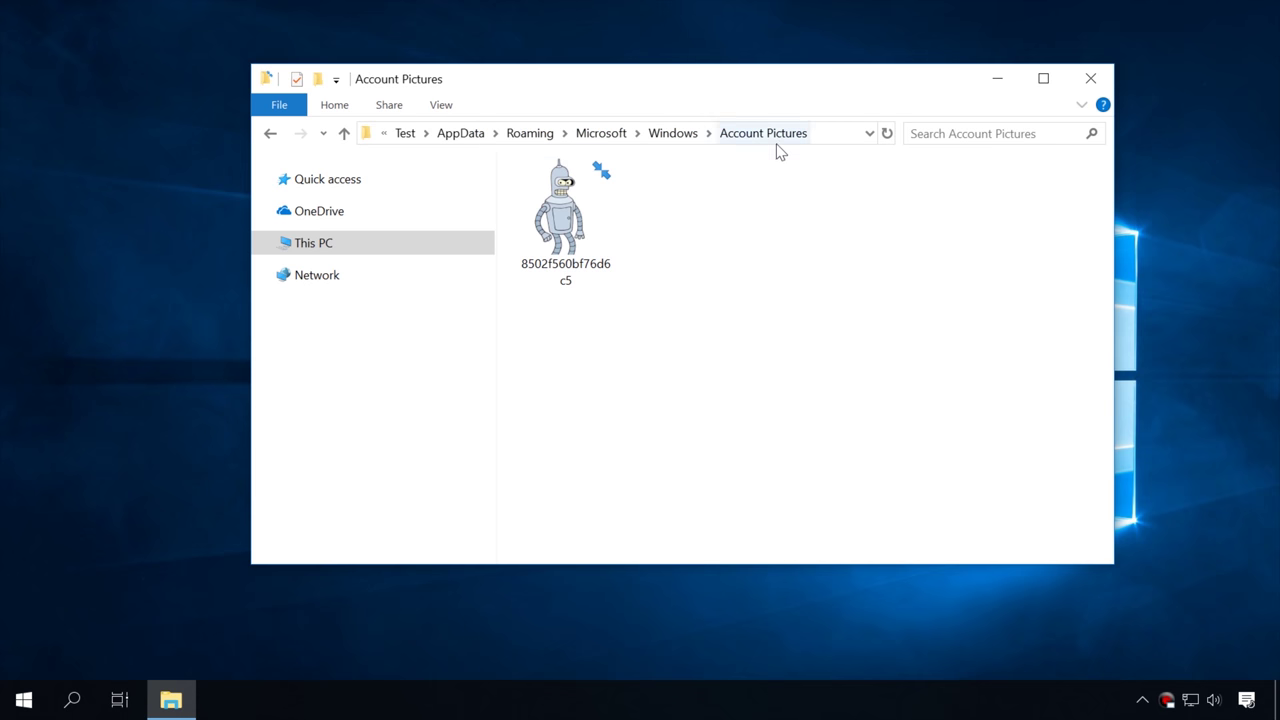
{"action": "left_click", "coordinate": [569, 182]}
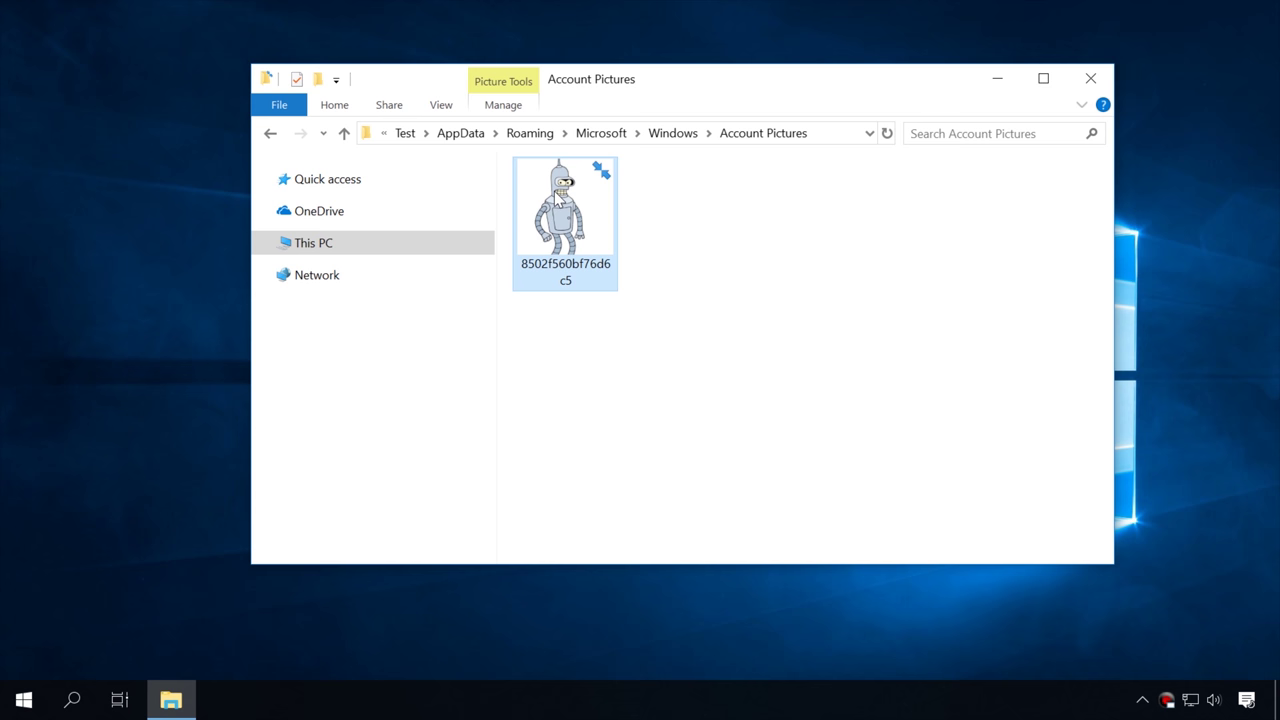
{"action": "left_click", "coordinate": [441, 105]}
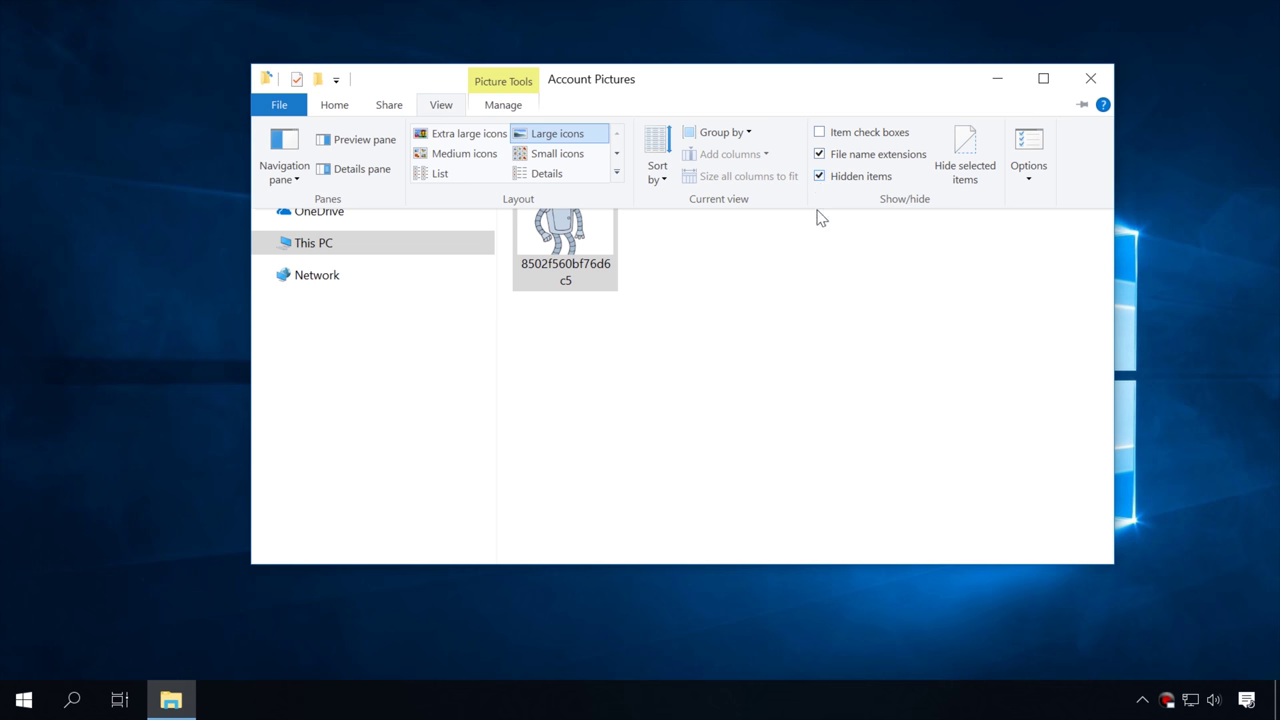
{"action": "left_click", "coordinate": [803, 277]}
{"action": "left_click_drag", "start_coordinate": [750, 410], "coordinate": [560, 197]}
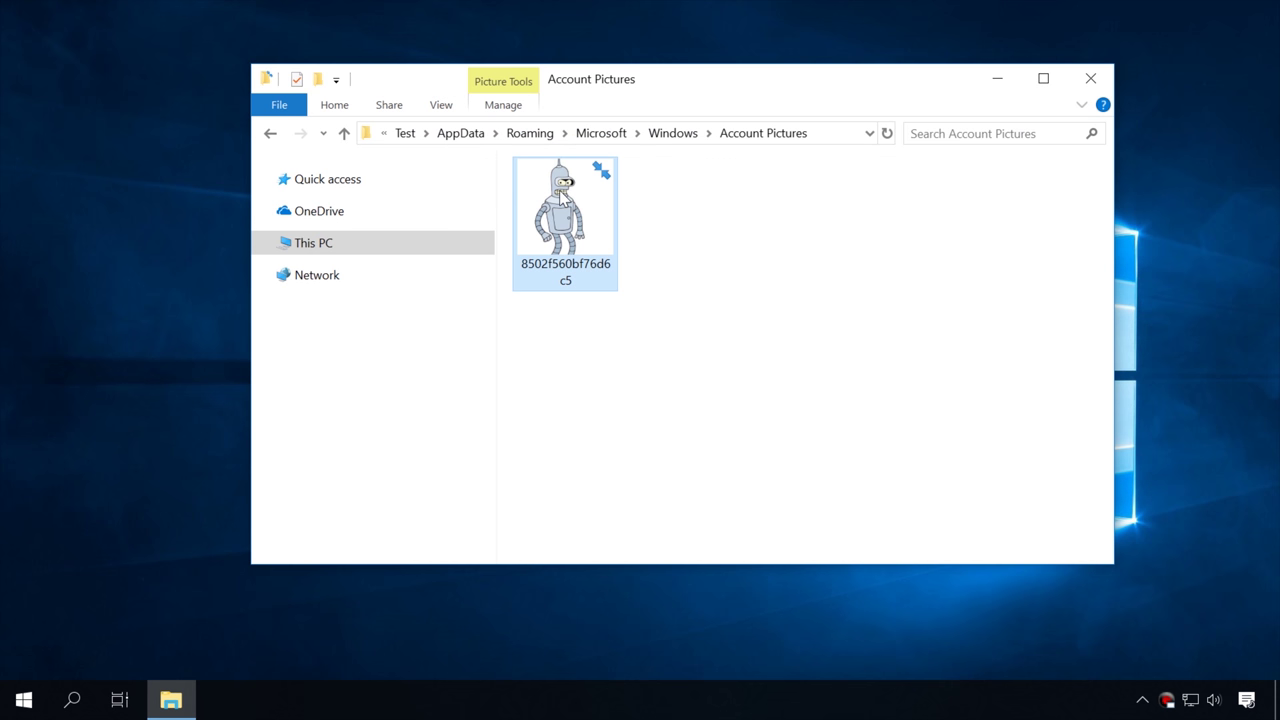
{"action": "key", "text": "Delete"}
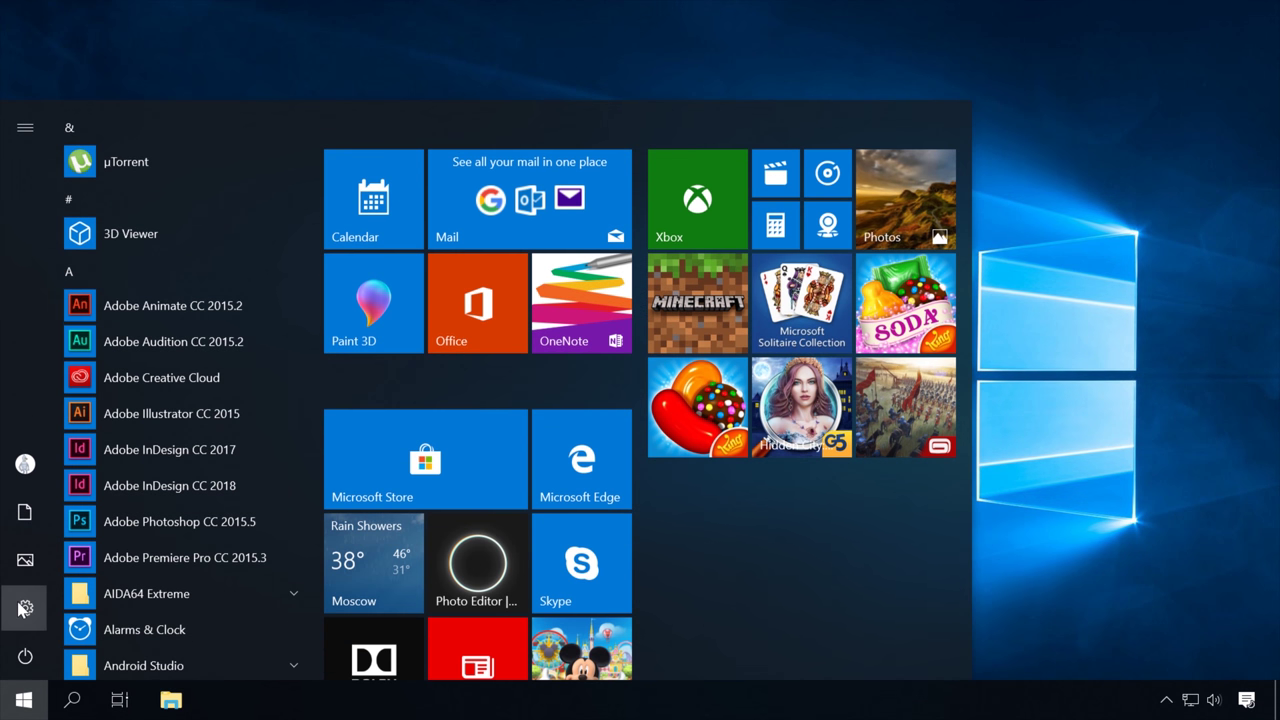
Step: Change the Personalization > Lock screen background from Windows spotlight to Picture, showing the beach-cave image
{"action": "left_click", "coordinate": [25, 608]}
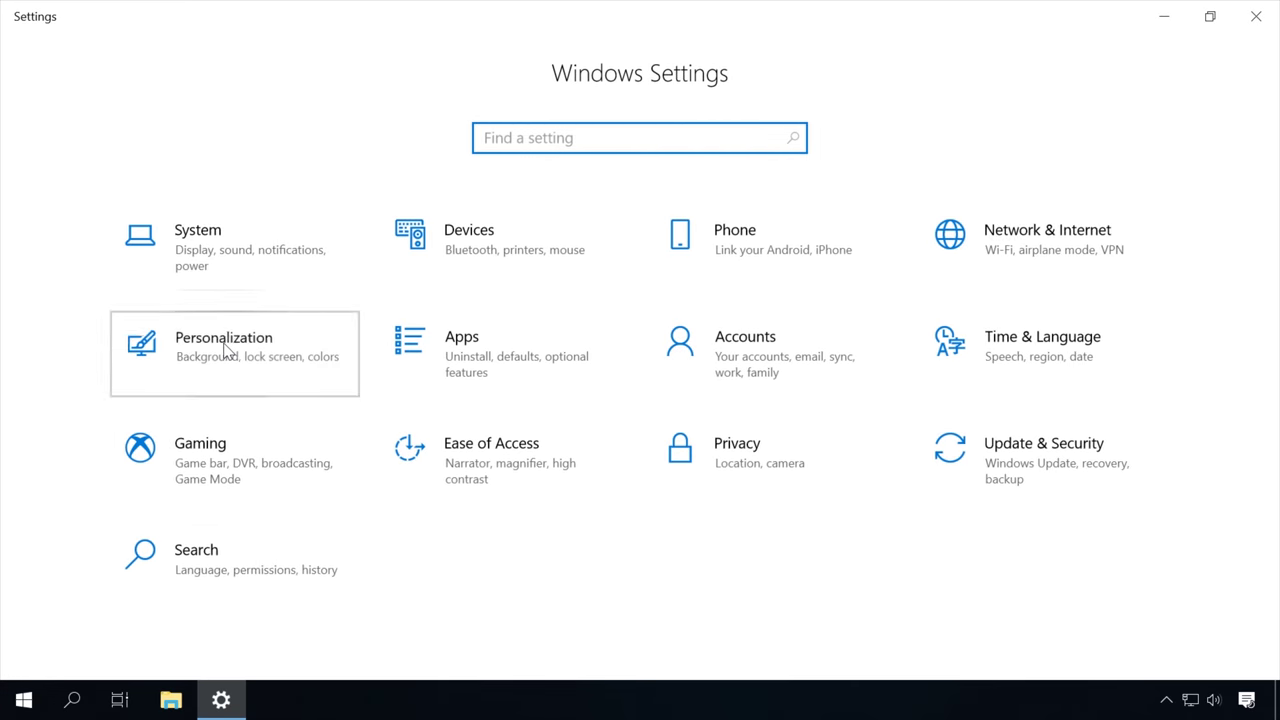
{"action": "left_click", "coordinate": [224, 348]}
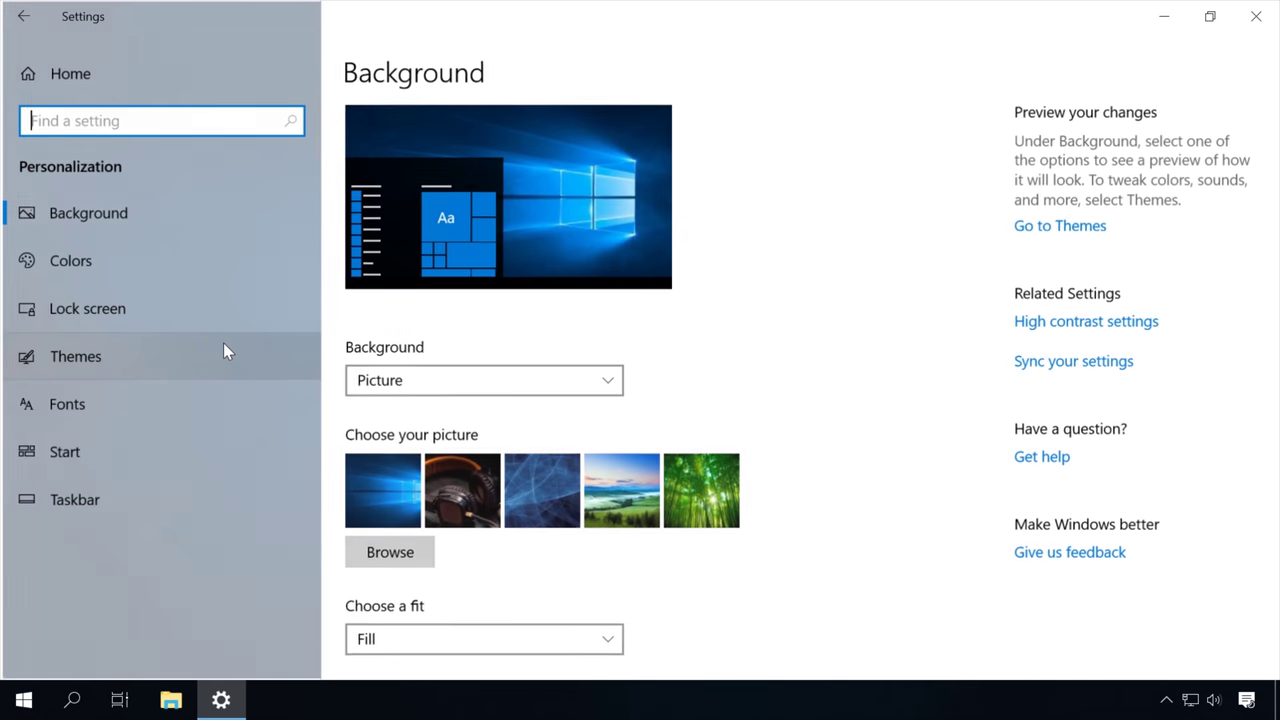
{"action": "left_click", "coordinate": [137, 308]}
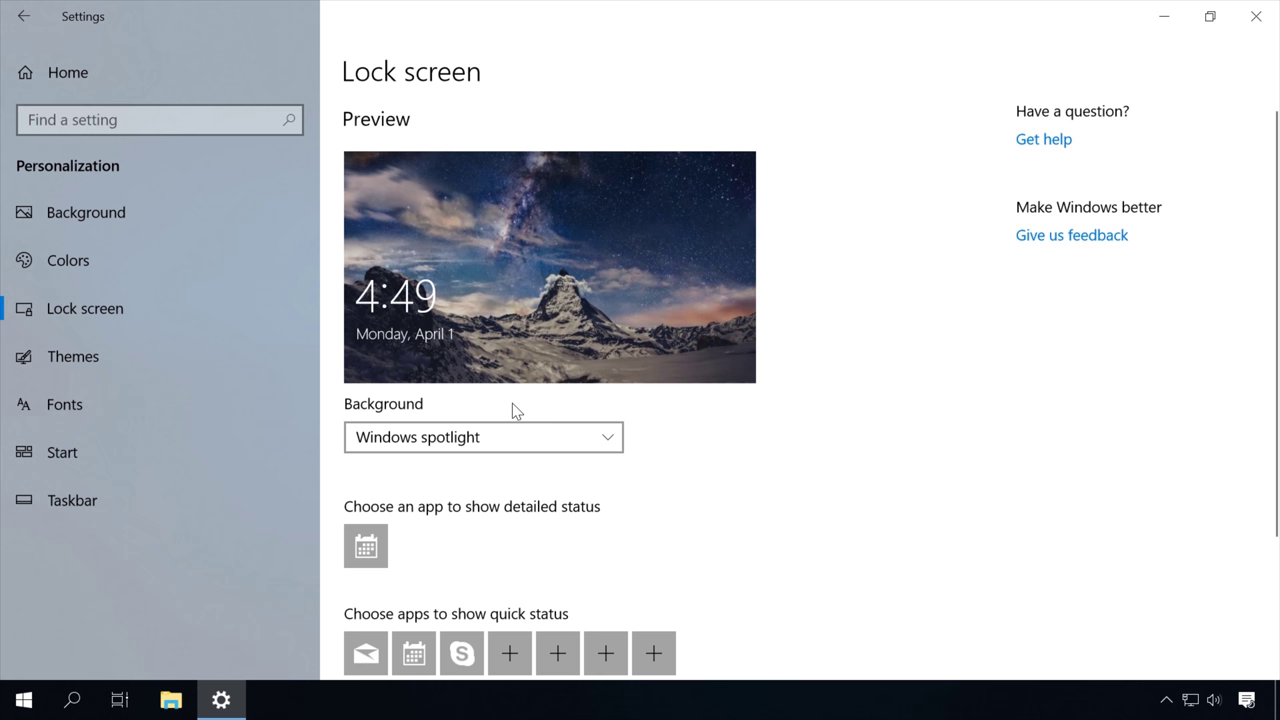
{"action": "left_click", "coordinate": [478, 437]}
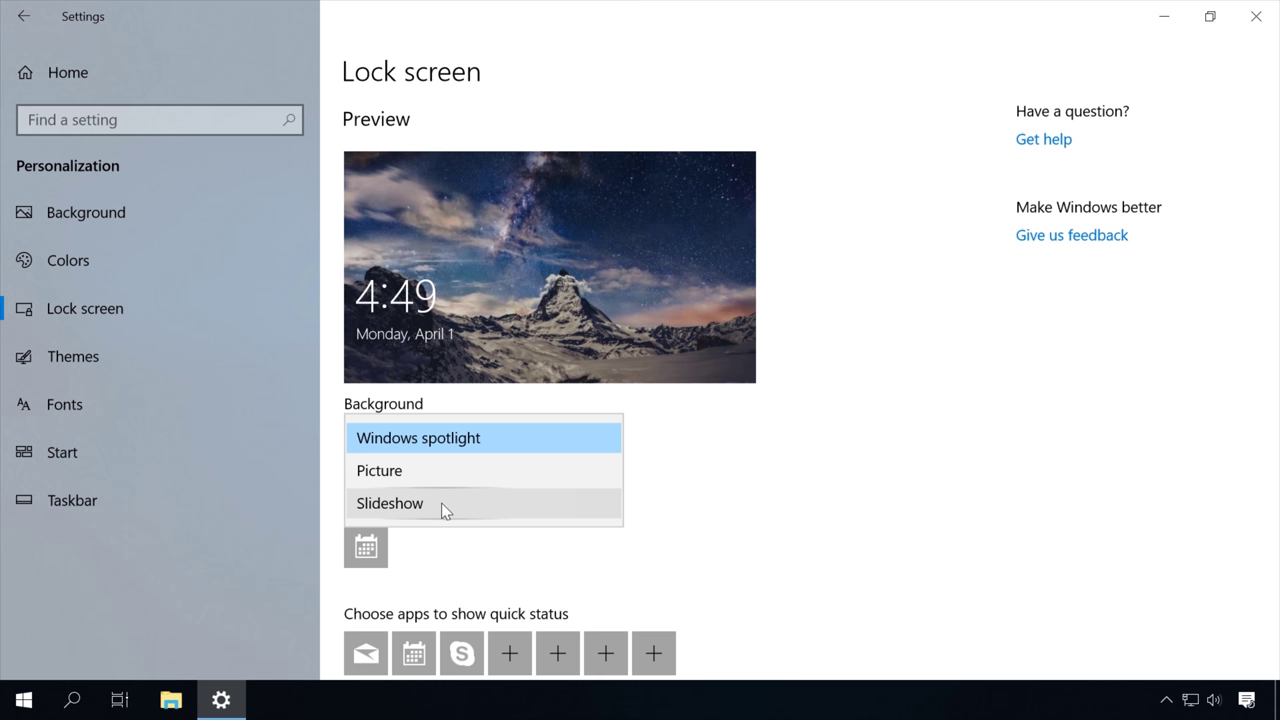
{"action": "left_click", "coordinate": [431, 474]}
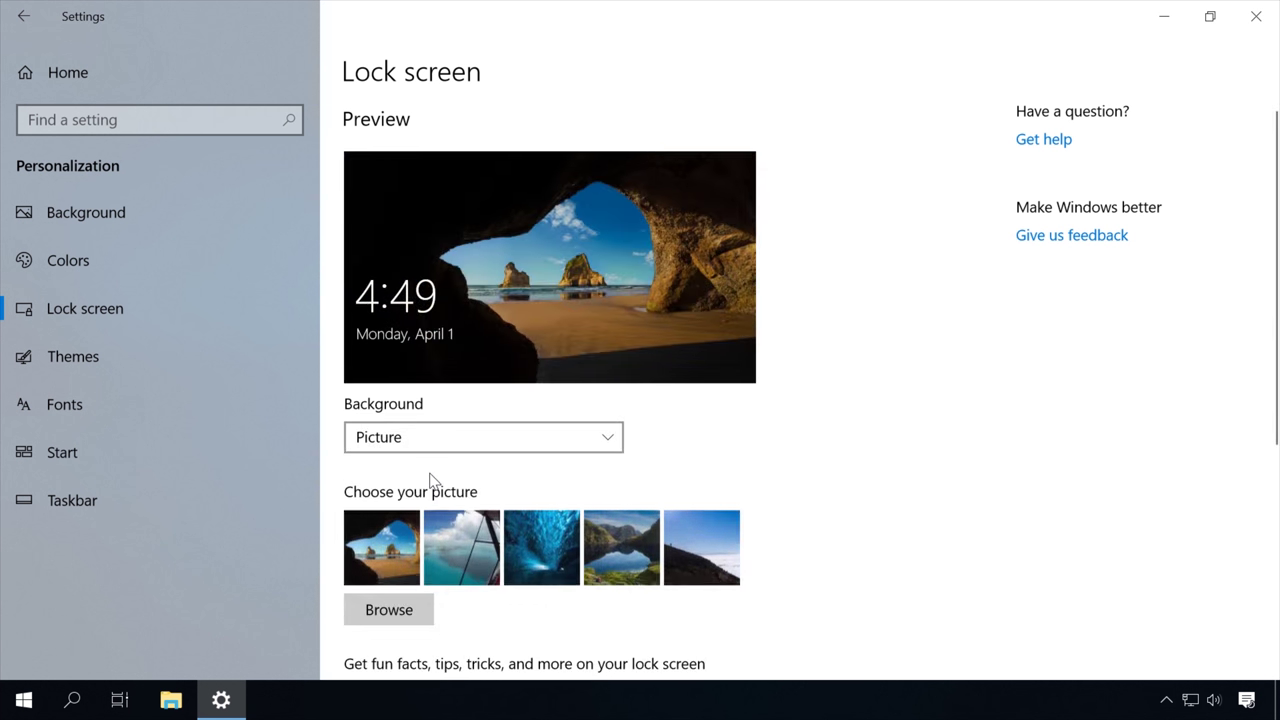
Step: Scroll down the Lock screen page toward the fun facts and tips toggle
{"action": "scroll", "coordinate": [430, 473], "scroll_direction": "down", "scroll_amount": 2}
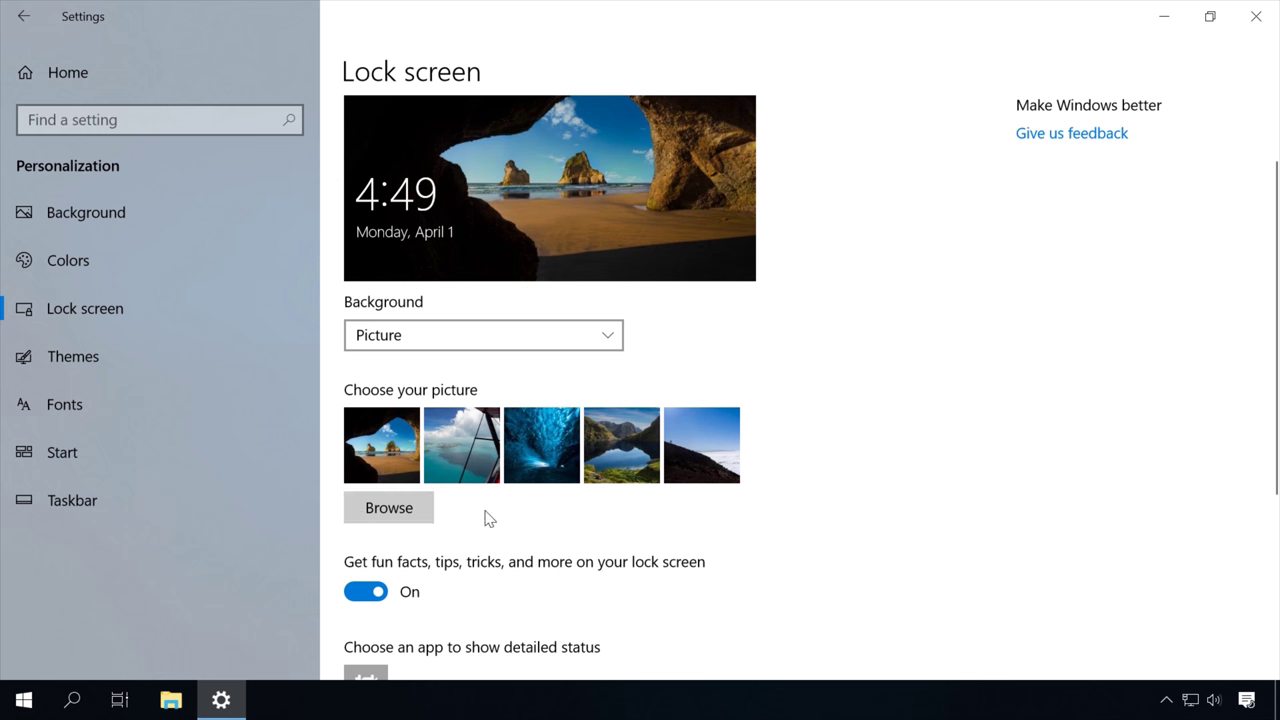
{"action": "scroll", "coordinate": [488, 518], "scroll_direction": "down", "scroll_amount": 1}
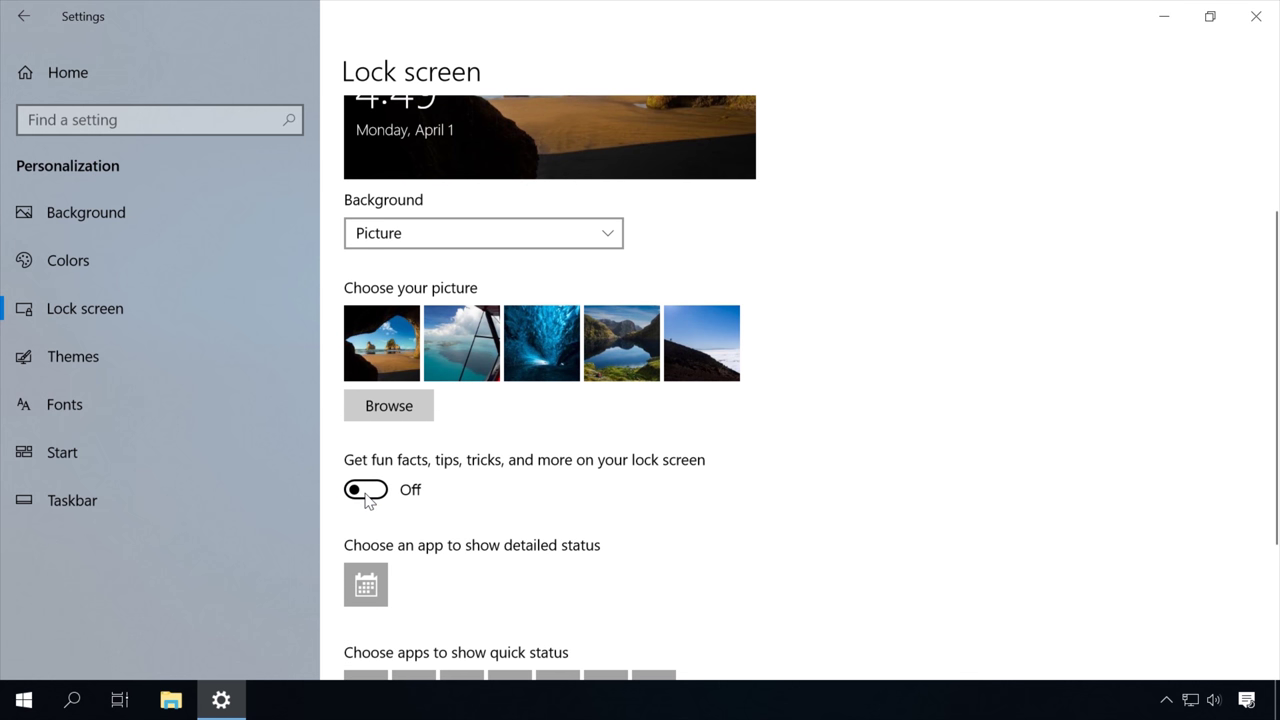
{"action": "scroll", "coordinate": [366, 500], "scroll_direction": "down", "scroll_amount": 1}
{"action": "scroll", "coordinate": [366, 500], "scroll_direction": "down", "scroll_amount": 1}
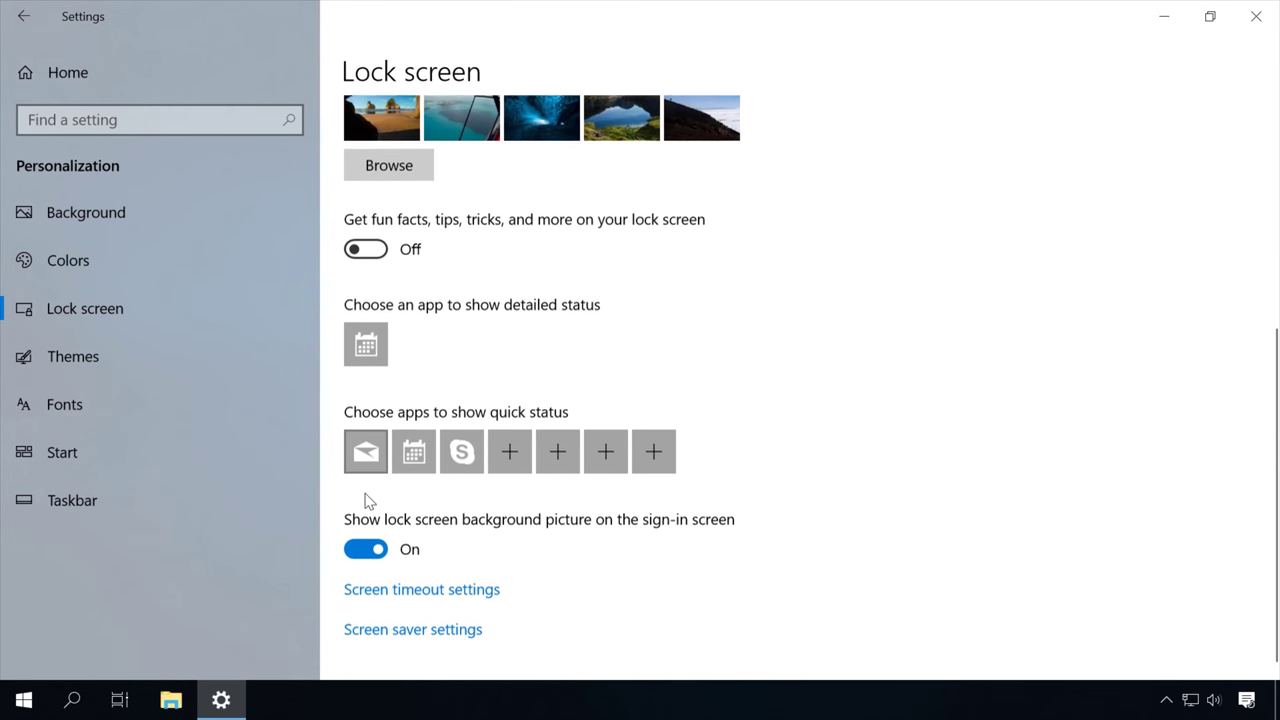